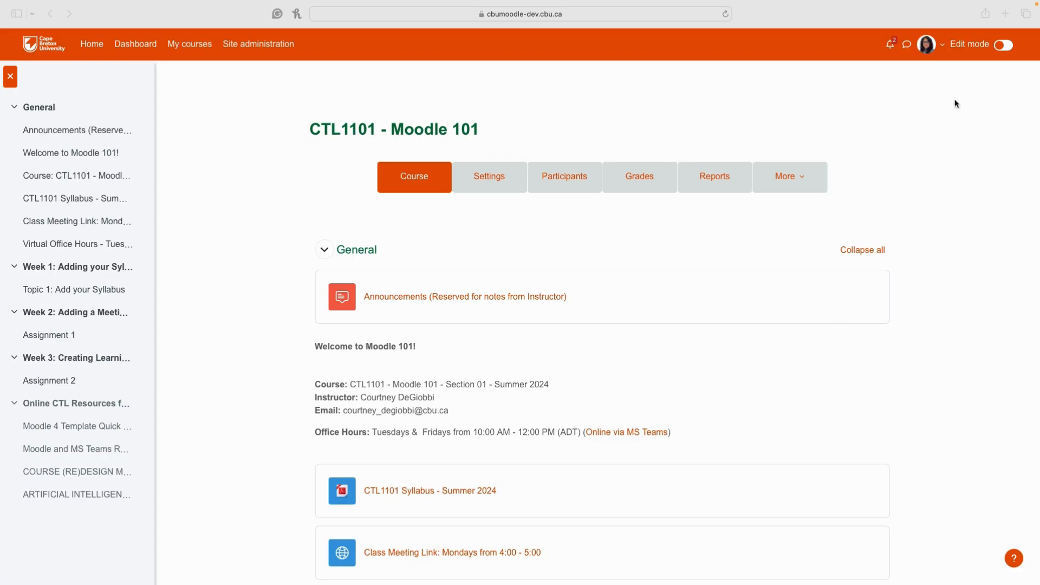
- Turn on edit mode for the CTL1101 - Moodle 101 course page
scroll(978, 96, down, 1)
scroll(991, 70, down, 1)
click(1001, 46)
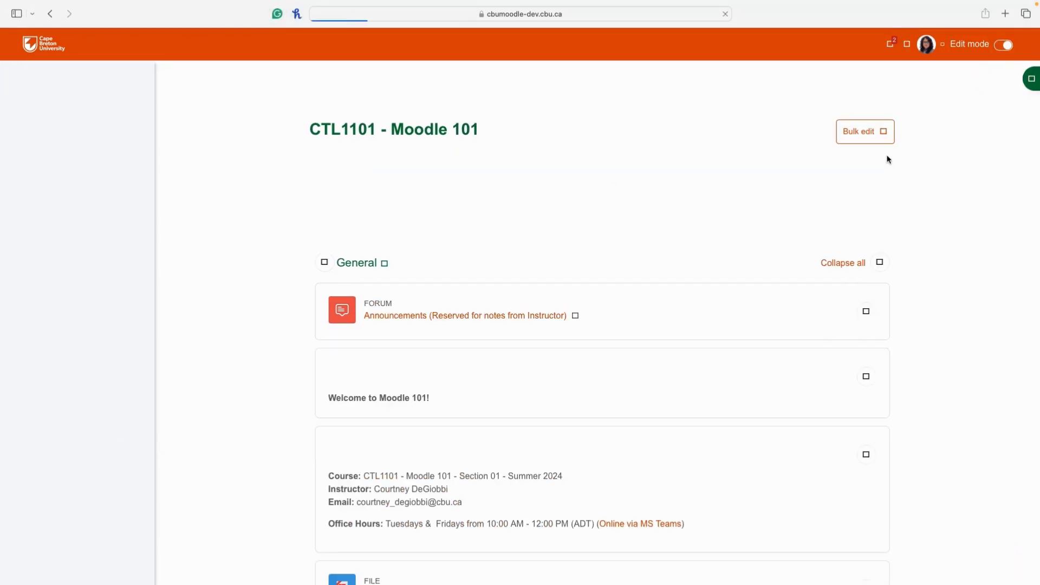
- Add a new Quiz activity to the Week 3: Creating Learning Modules section and name it Quiz 1
scroll(888, 159, down, 15)
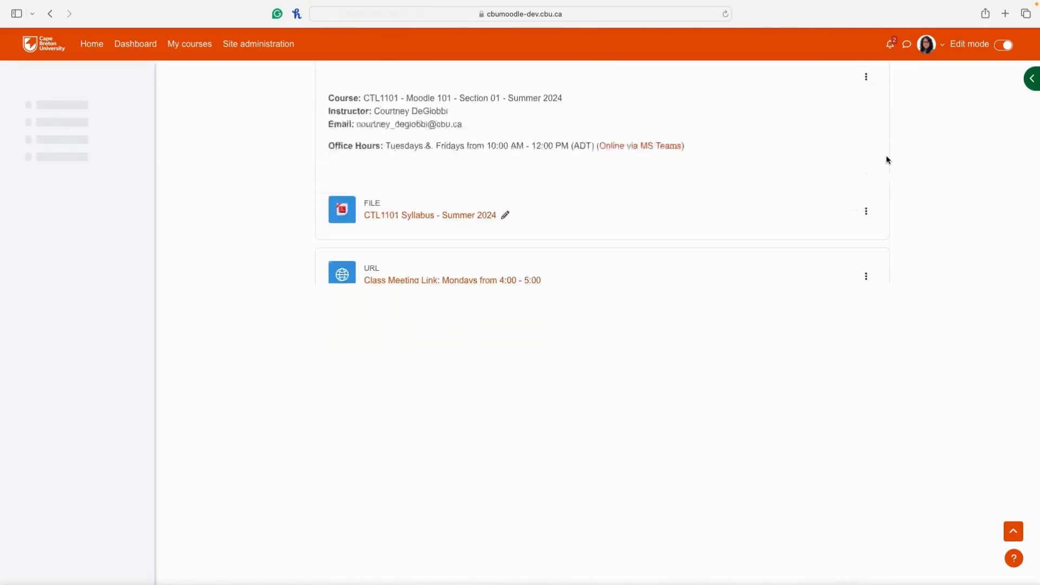
scroll(887, 161, down, 5)
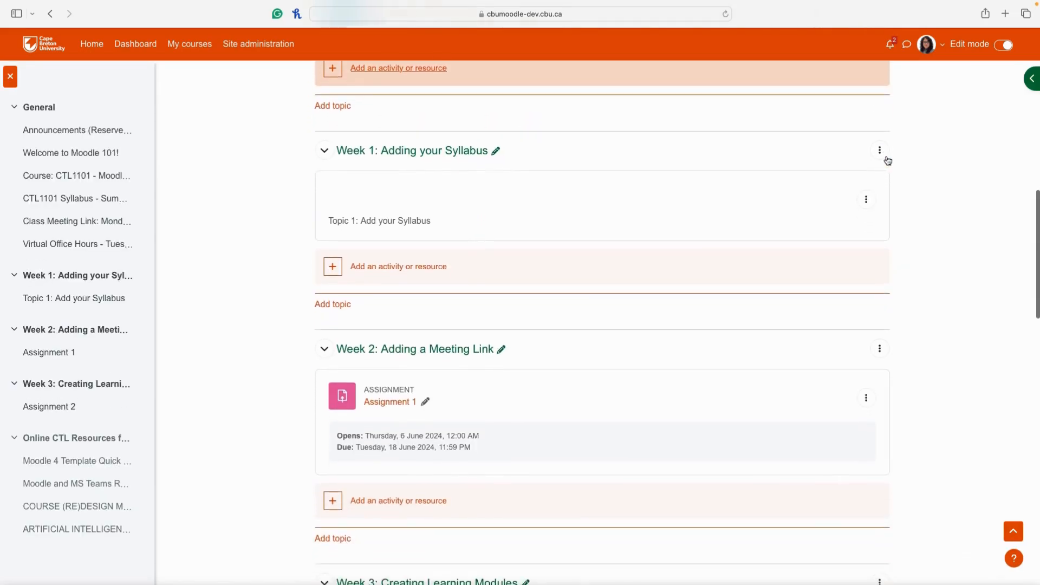
scroll(503, 353, down, 1)
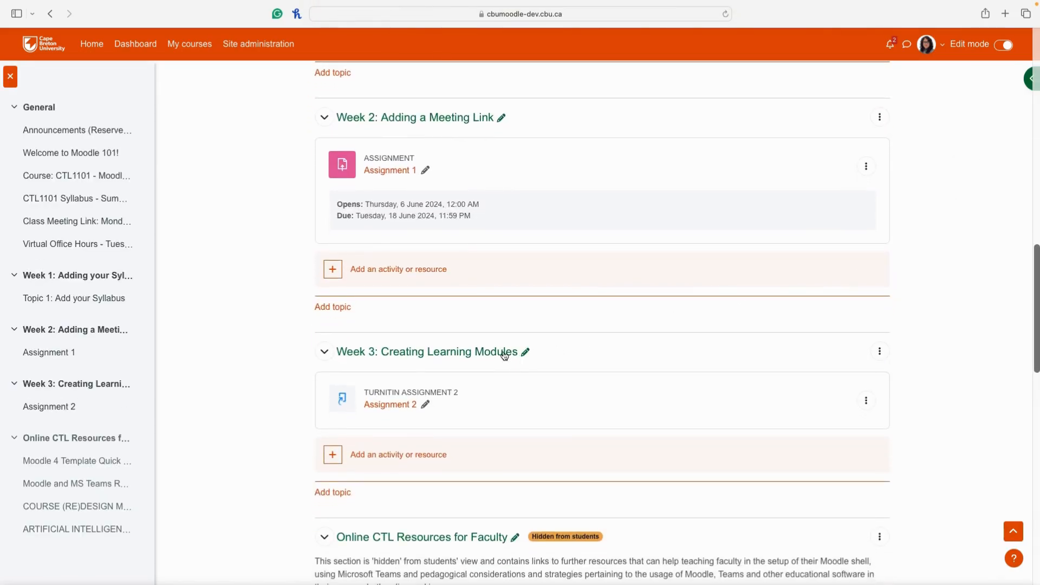
scroll(505, 356, down, 1)
scroll(504, 356, down, 1)
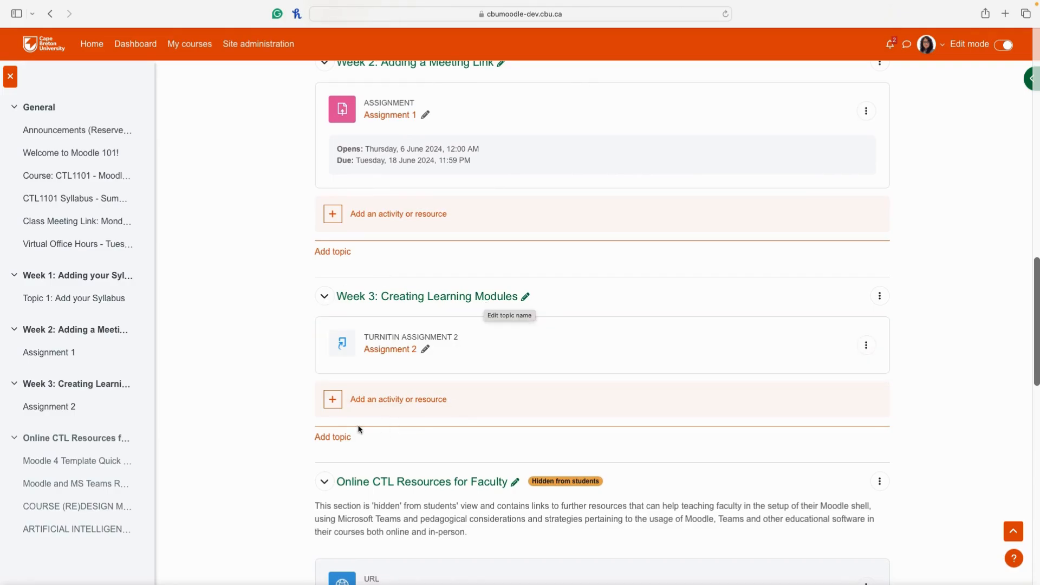
click(333, 400)
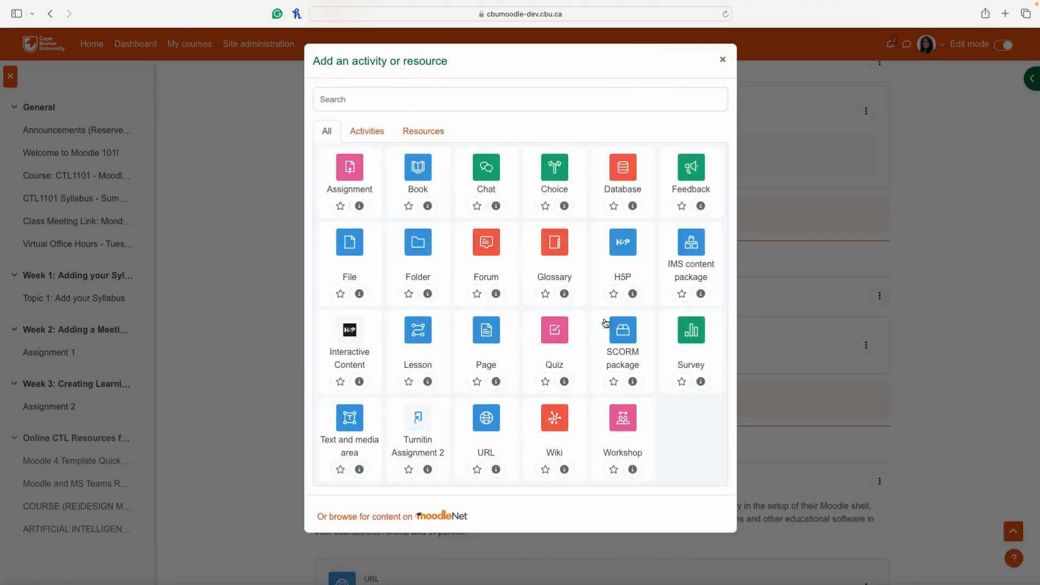
click(559, 337)
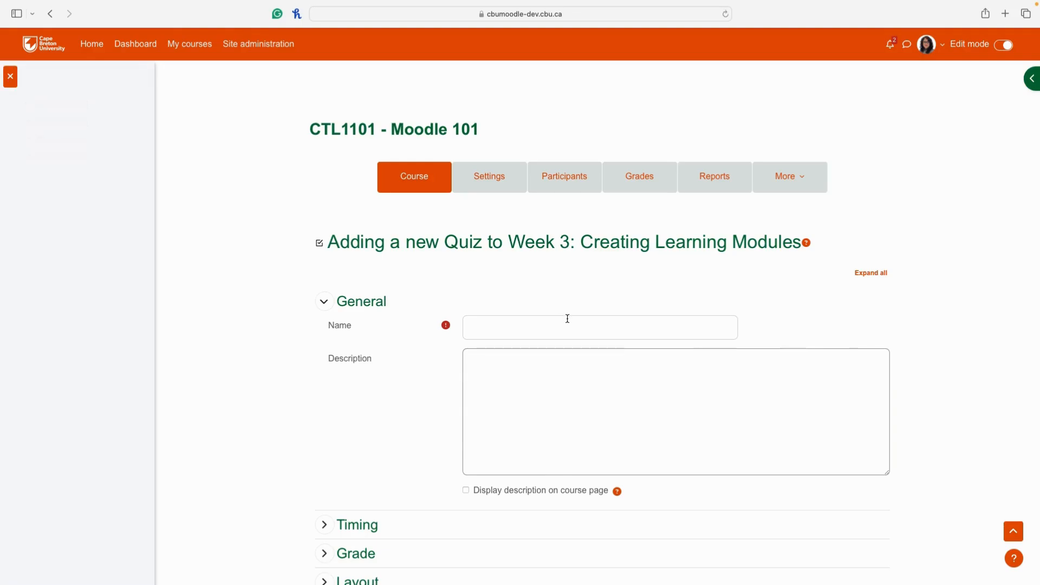
click(596, 328)
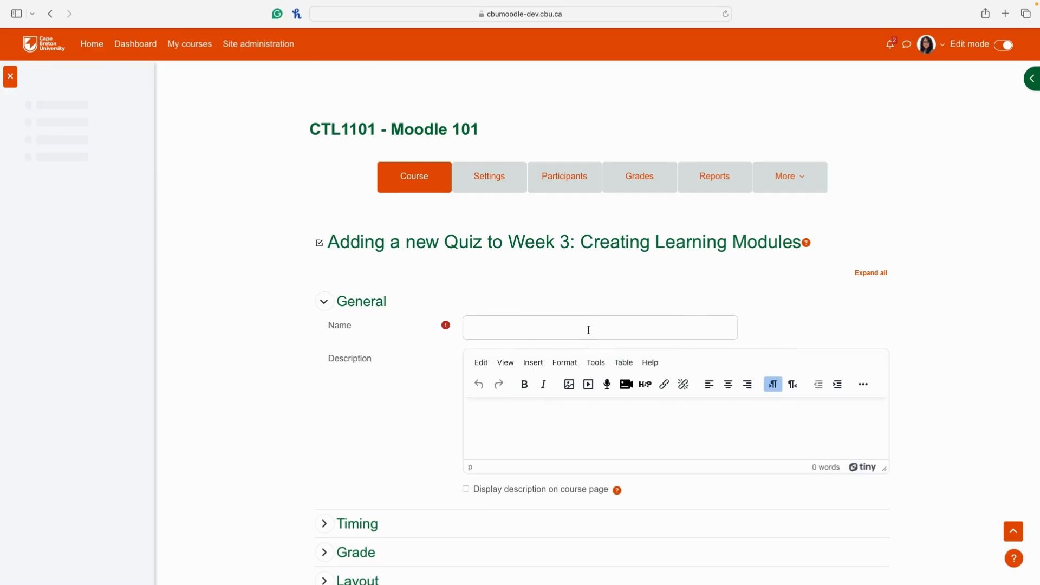
text(Quiz 1)
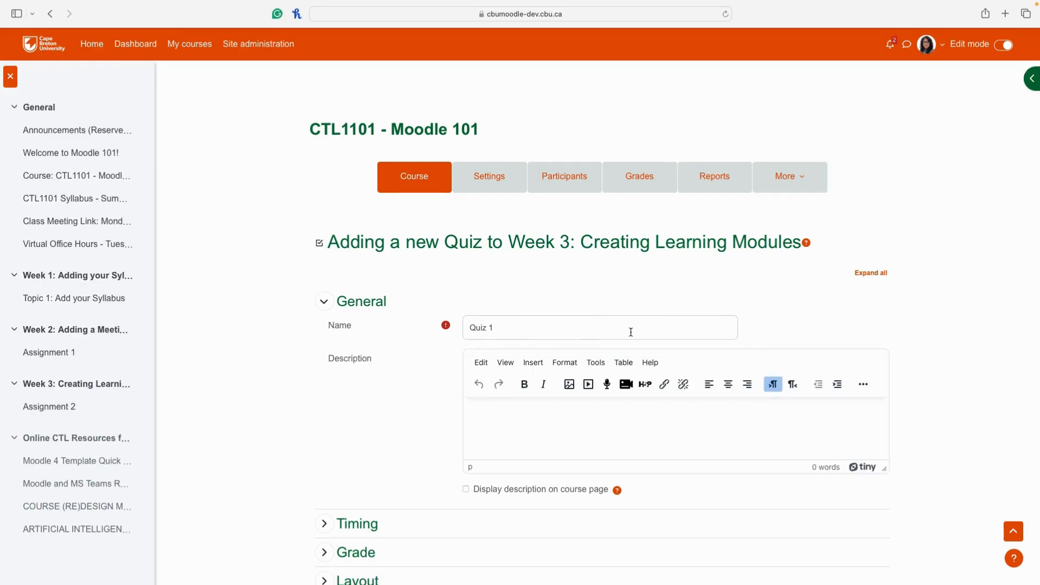
- Enable the quiz opening date in the Timing settings and set it to 6 June 2024 at 00:00
scroll(708, 324, down, 1)
scroll(550, 320, down, 4)
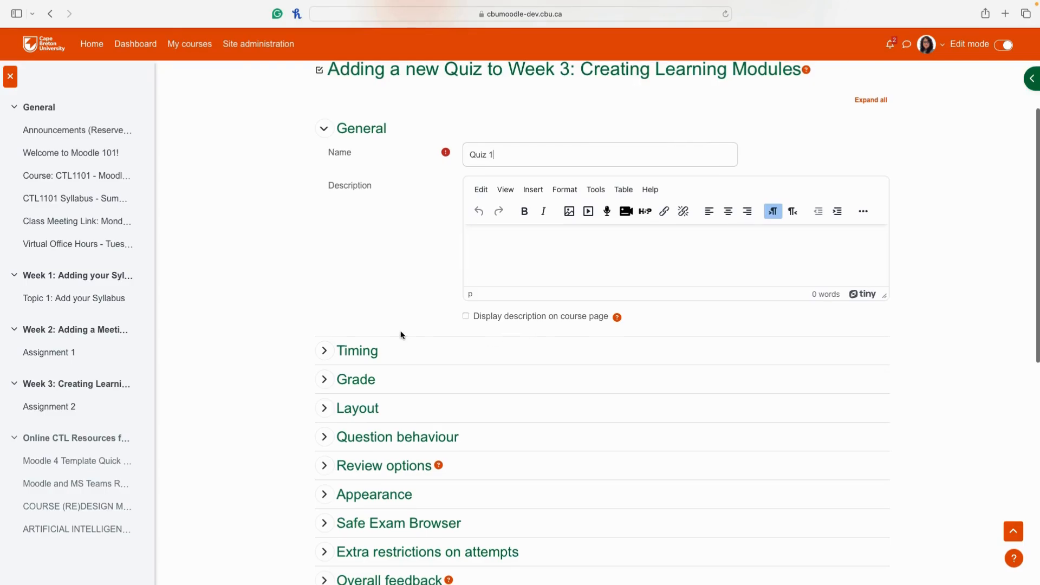
scroll(402, 334, down, 2)
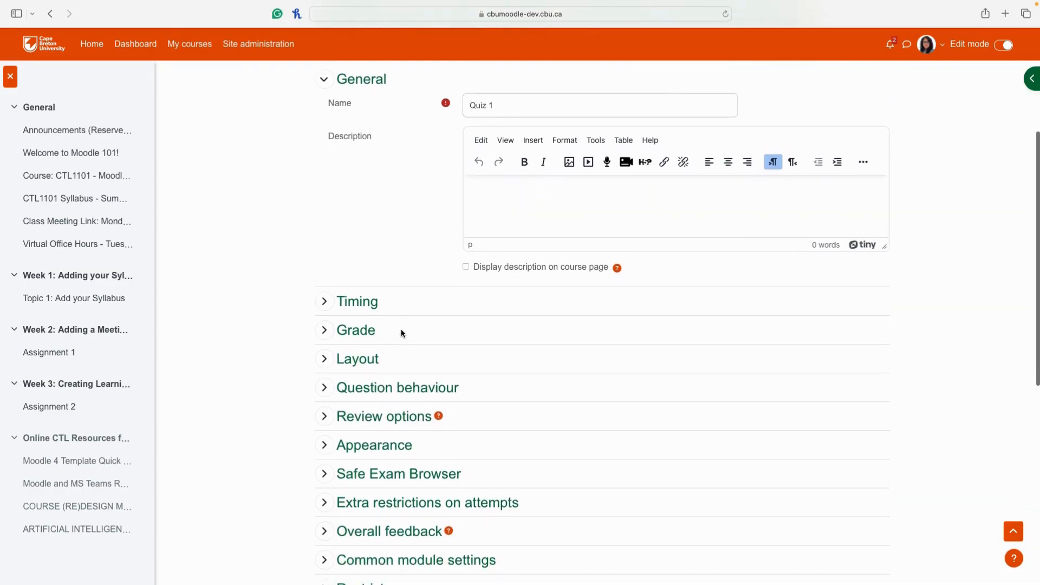
click(325, 302)
scroll(428, 325, down, 2)
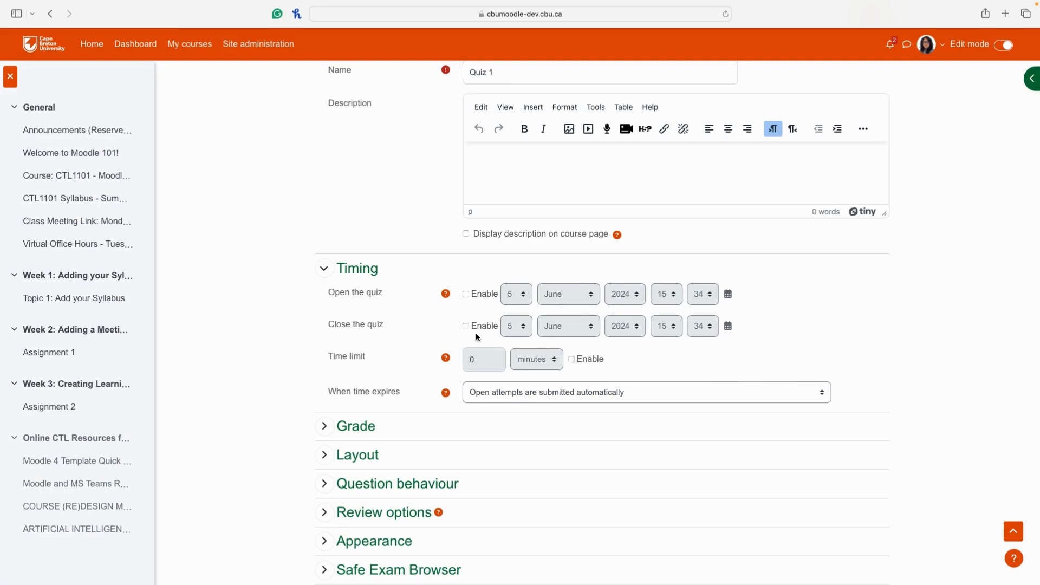
click(469, 293)
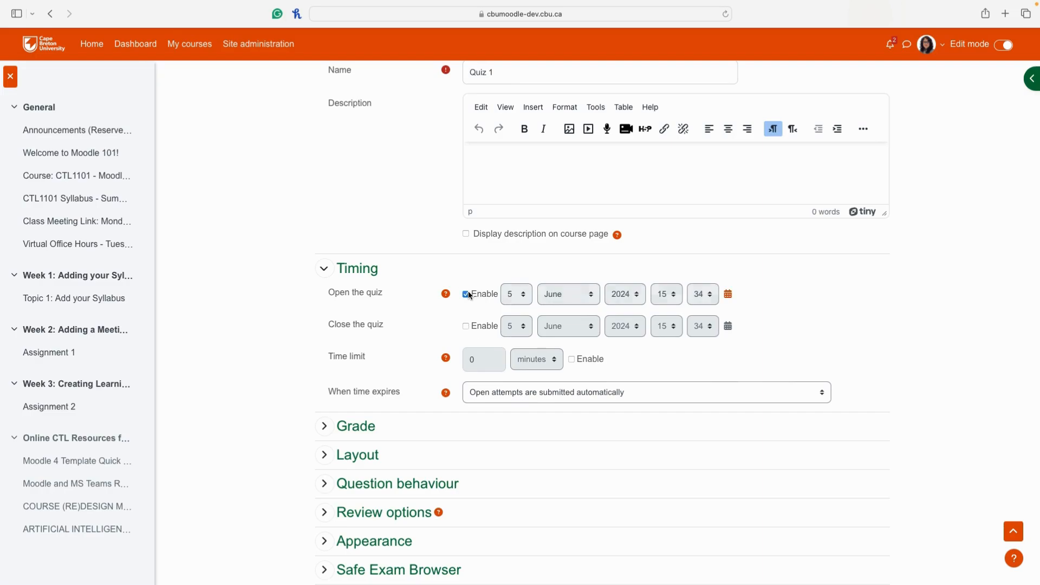
click(517, 294)
click(511, 304)
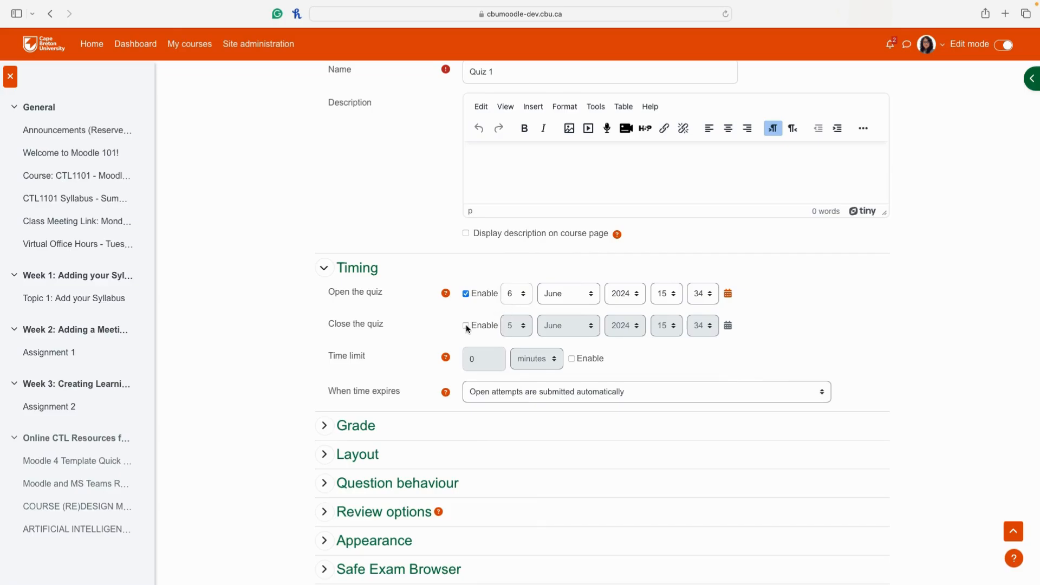
click(676, 293)
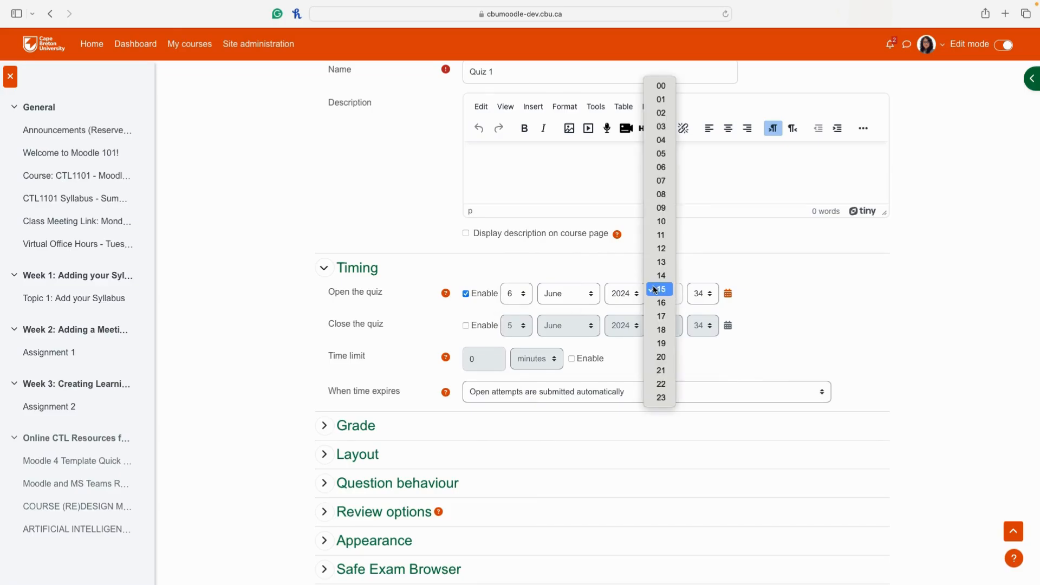
click(660, 86)
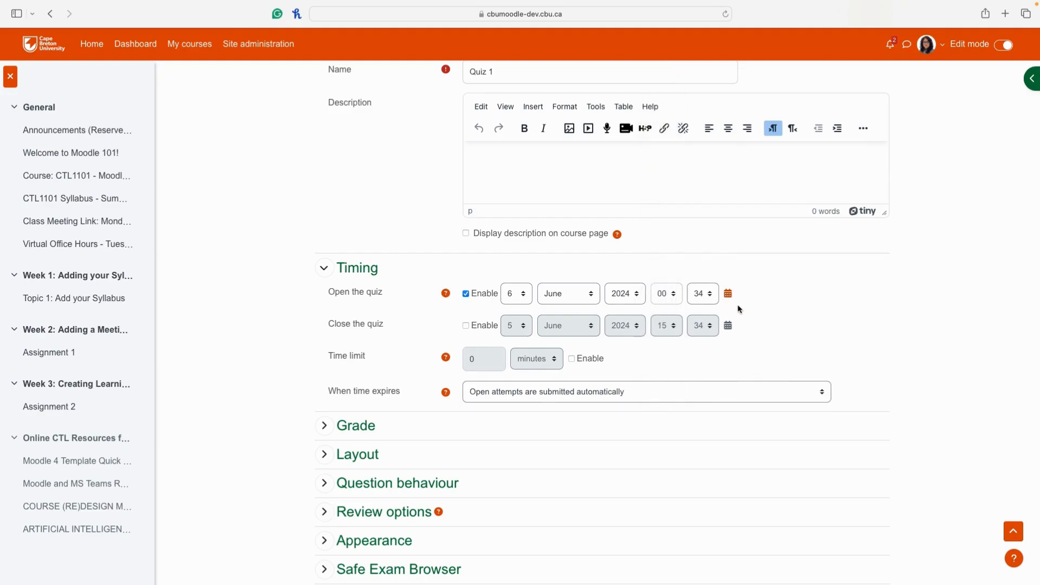
click(703, 294)
click(690, 17)
- Enable the quiz closing date and set it to 6 June 2024 at 23:59
click(465, 325)
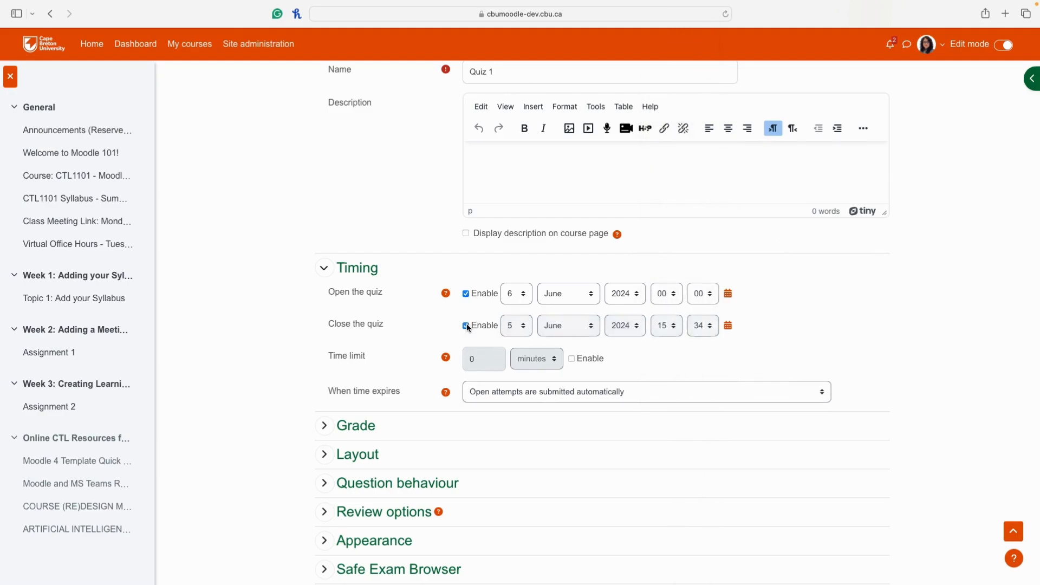
click(524, 328)
click(509, 334)
click(667, 325)
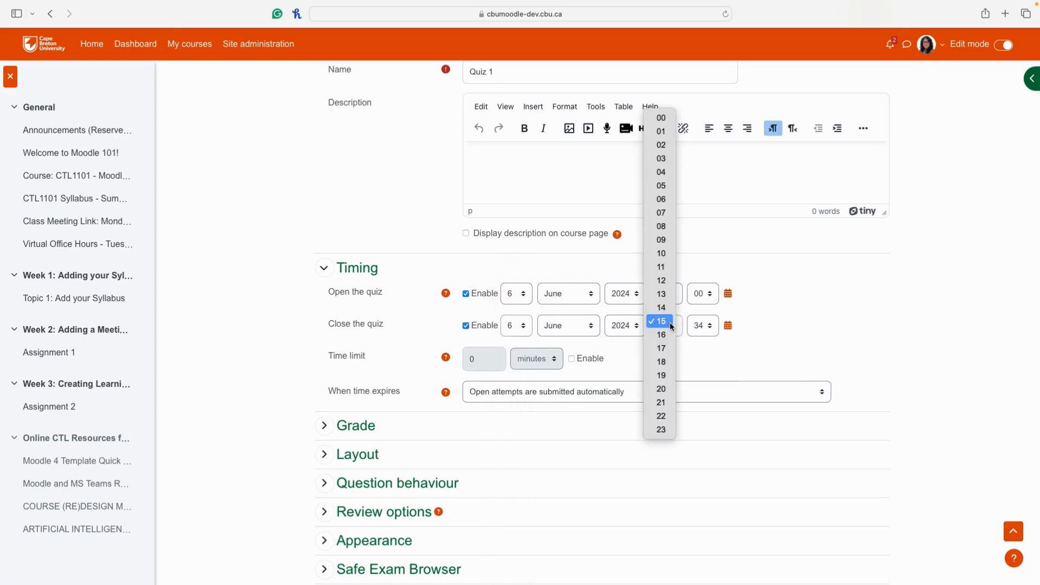
click(664, 429)
click(702, 324)
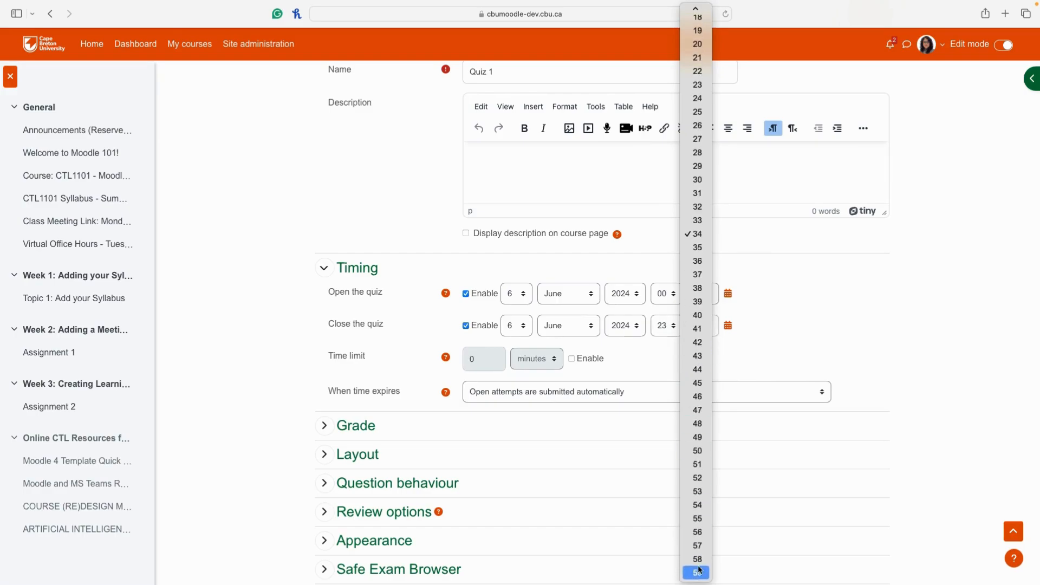
click(697, 565)
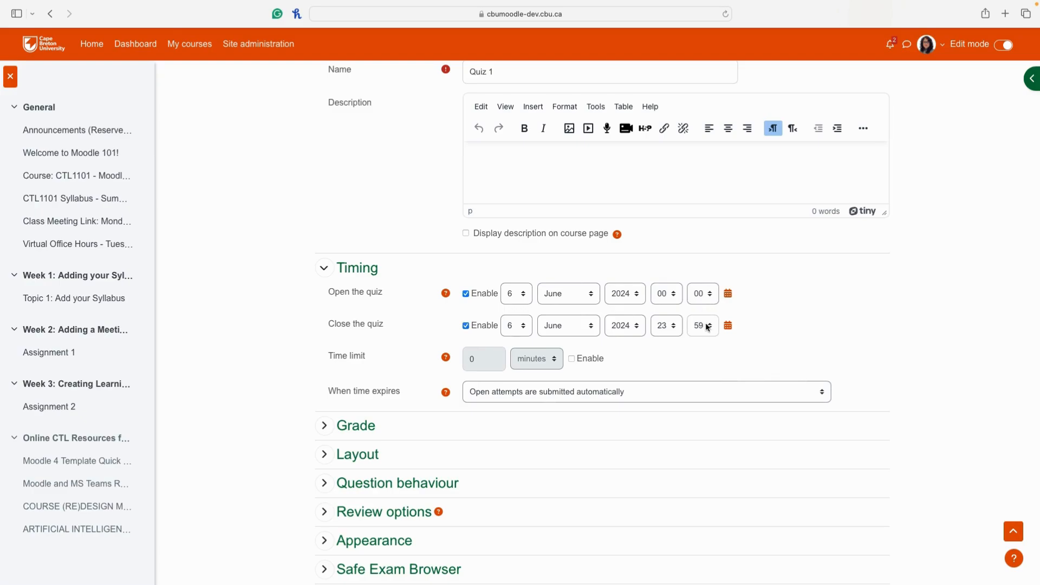
- Enable the quiz time limit and set it to 60 minutes
scroll(712, 329, down, 1)
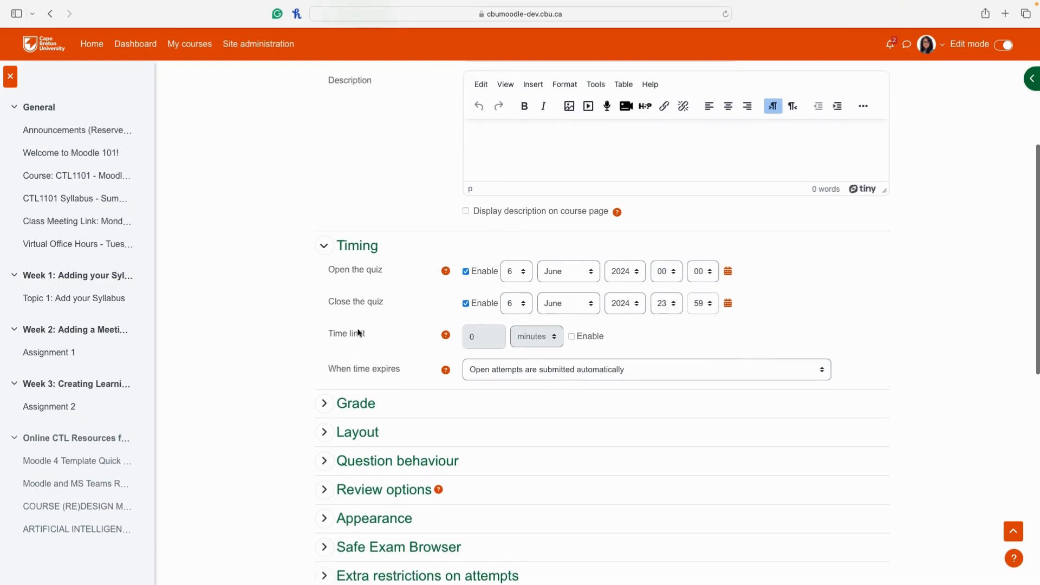
click(572, 336)
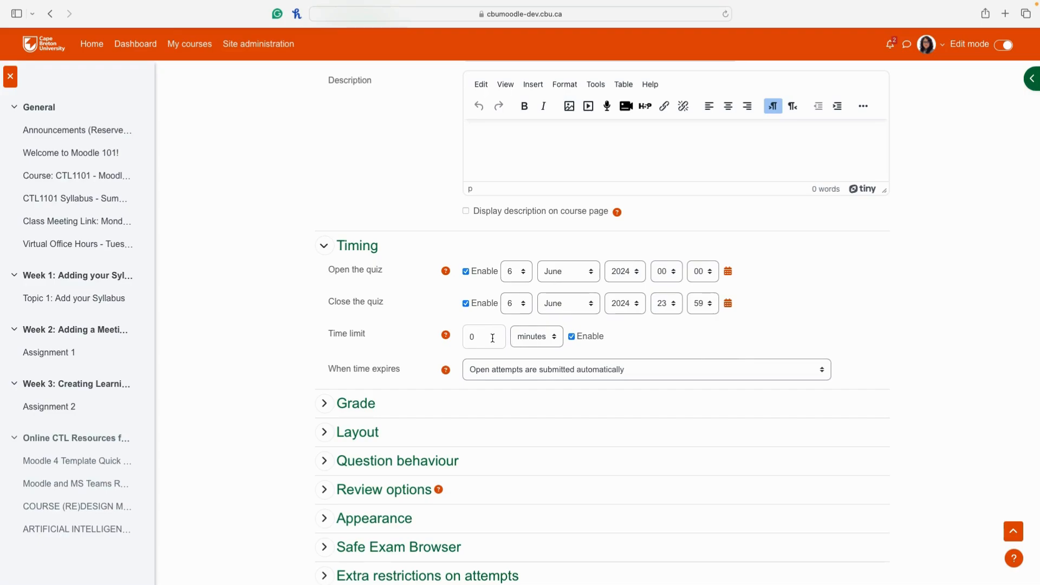
click(535, 338)
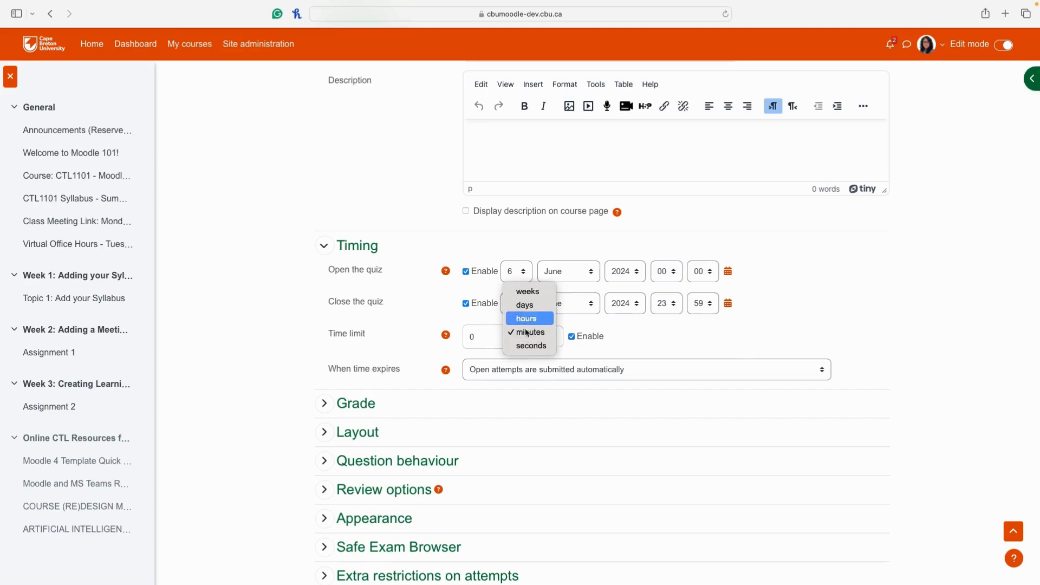
click(490, 339)
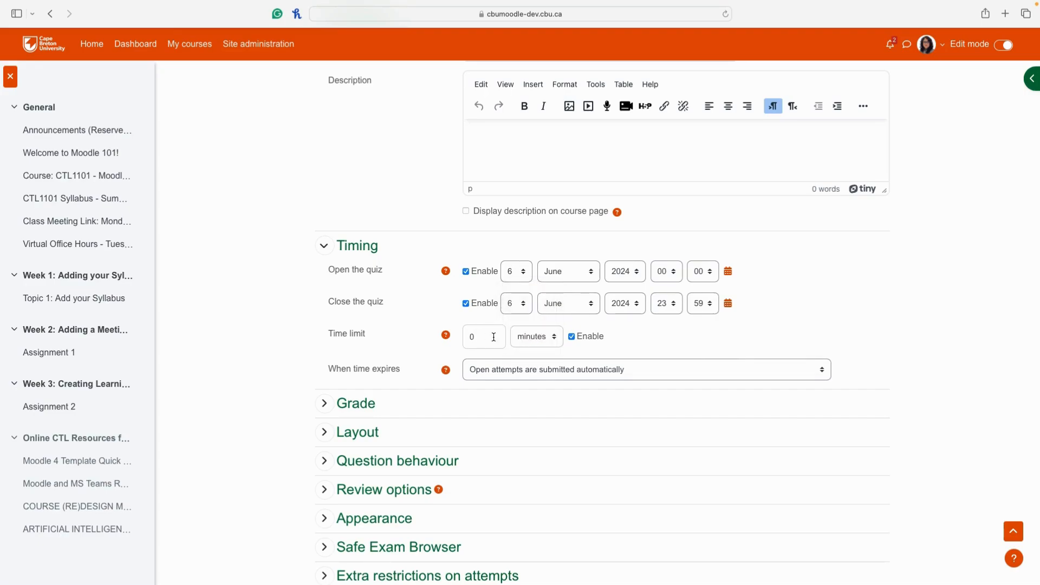
double_click(466, 336)
text(60)
- Expand the Grade settings and choose 1 for the attempts allowed
scroll(634, 376, down, 2)
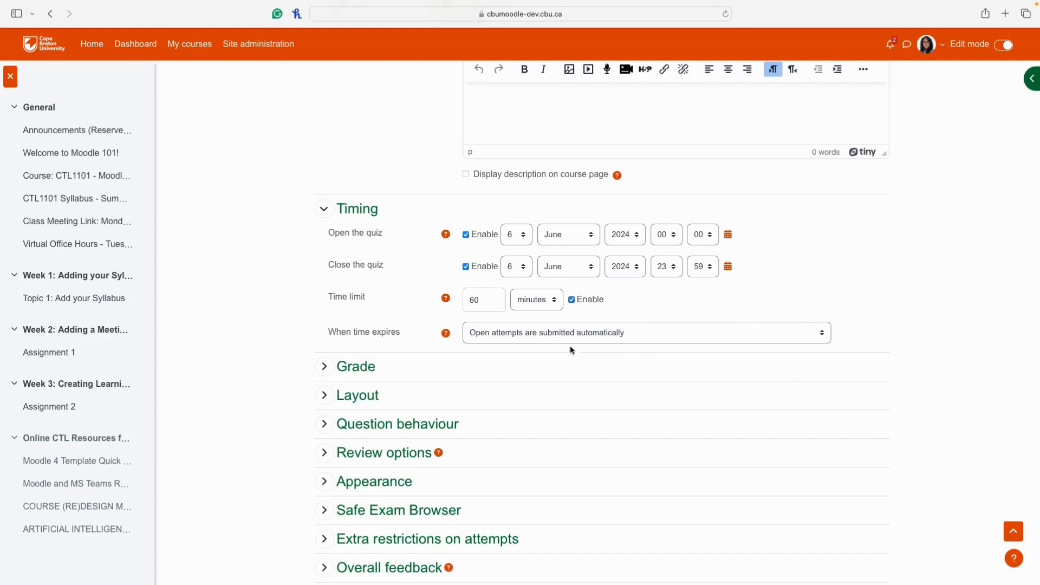
click(323, 369)
scroll(383, 366, down, 3)
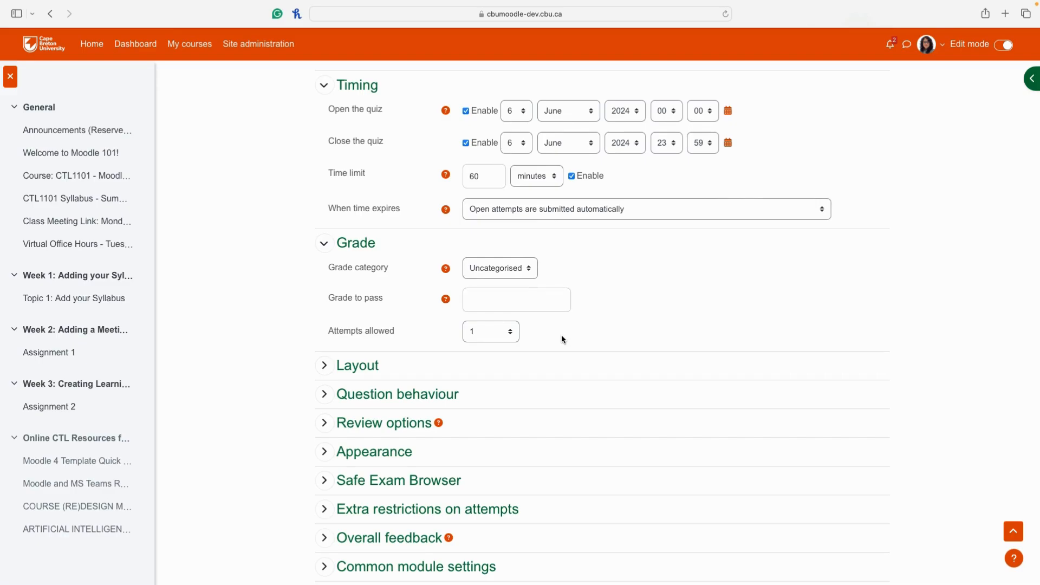
click(503, 334)
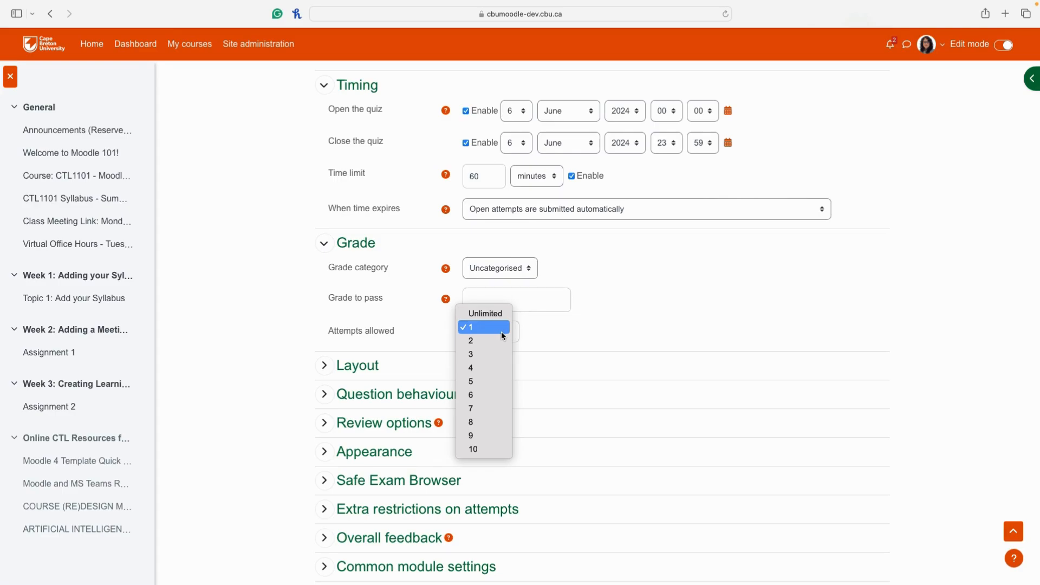
click(502, 332)
- Expand the Layout settings and check how questions are split onto new pages
scroll(564, 327, down, 1)
scroll(566, 330, down, 4)
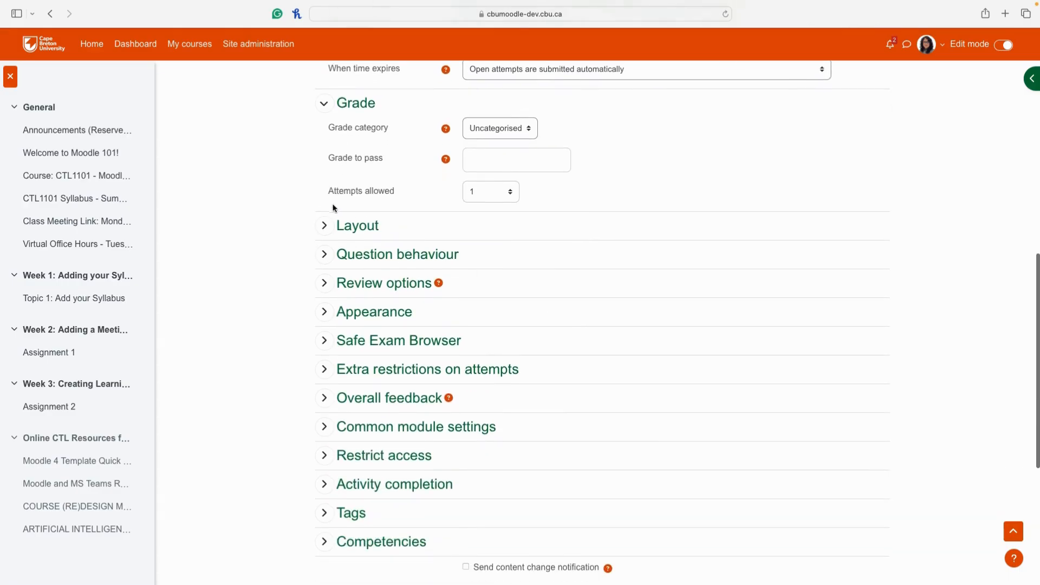
click(324, 226)
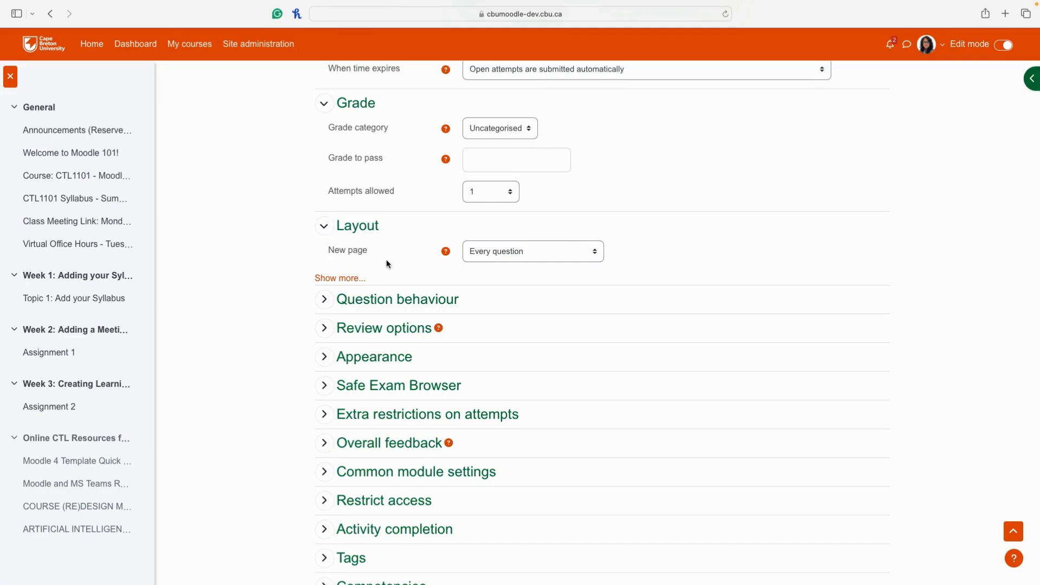
scroll(338, 277, down, 3)
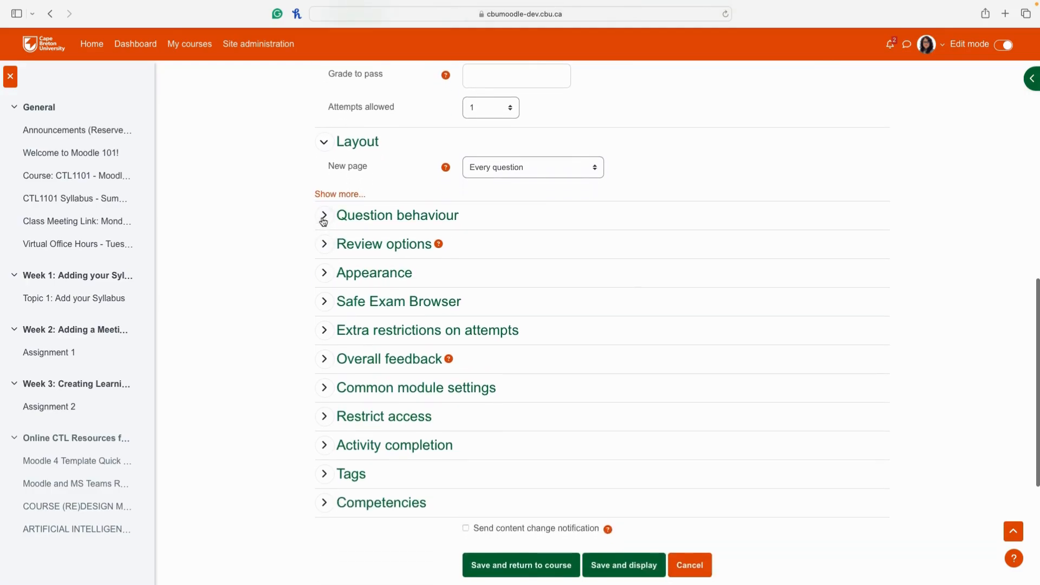
- Expand the Question behaviour settings, check the options for how questions behave, and choose Yes for shuffling within questions
click(323, 220)
scroll(327, 304, down, 1)
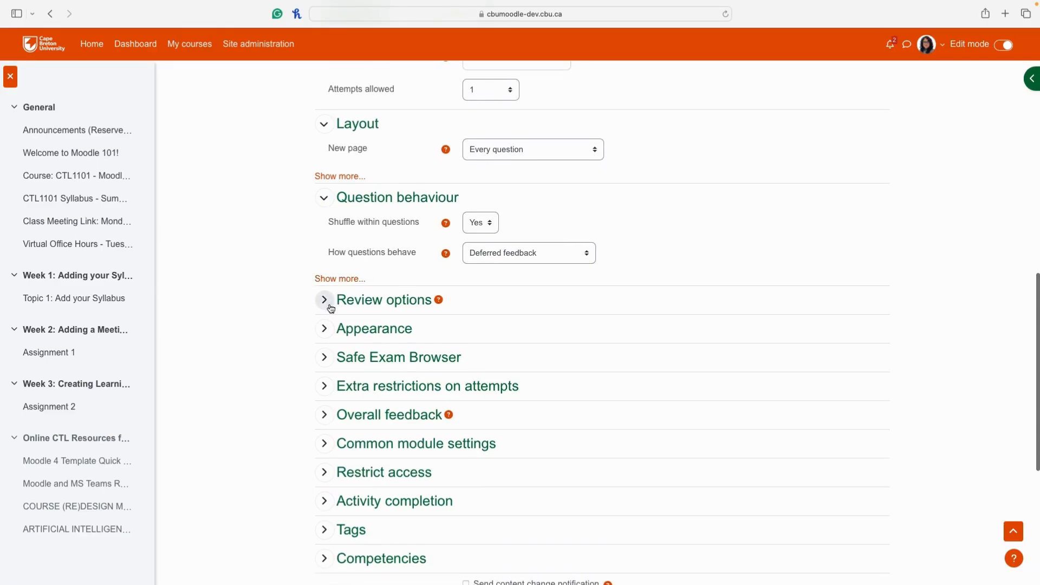
scroll(364, 244, up, 1)
click(489, 261)
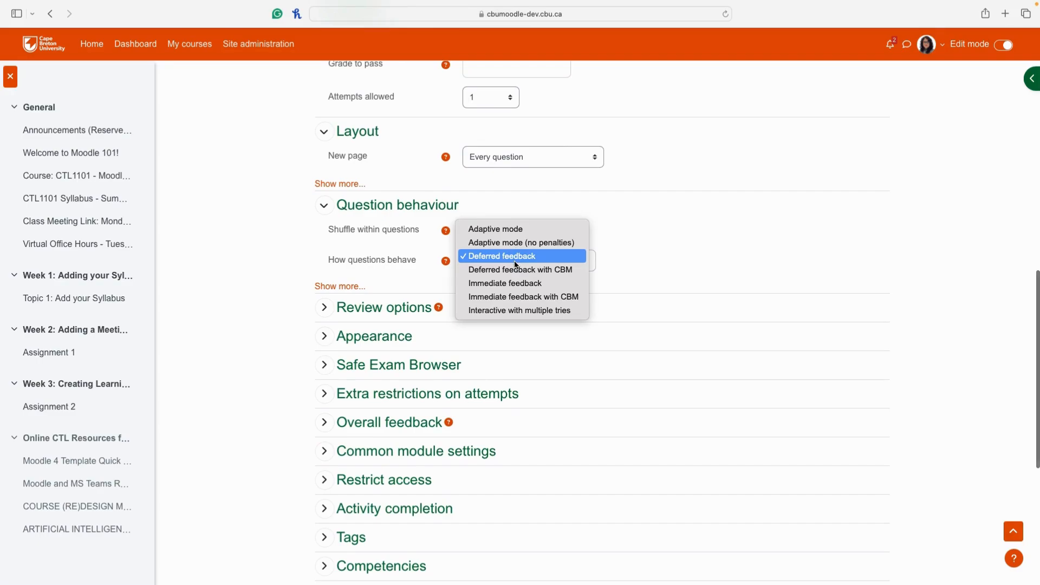
click(653, 242)
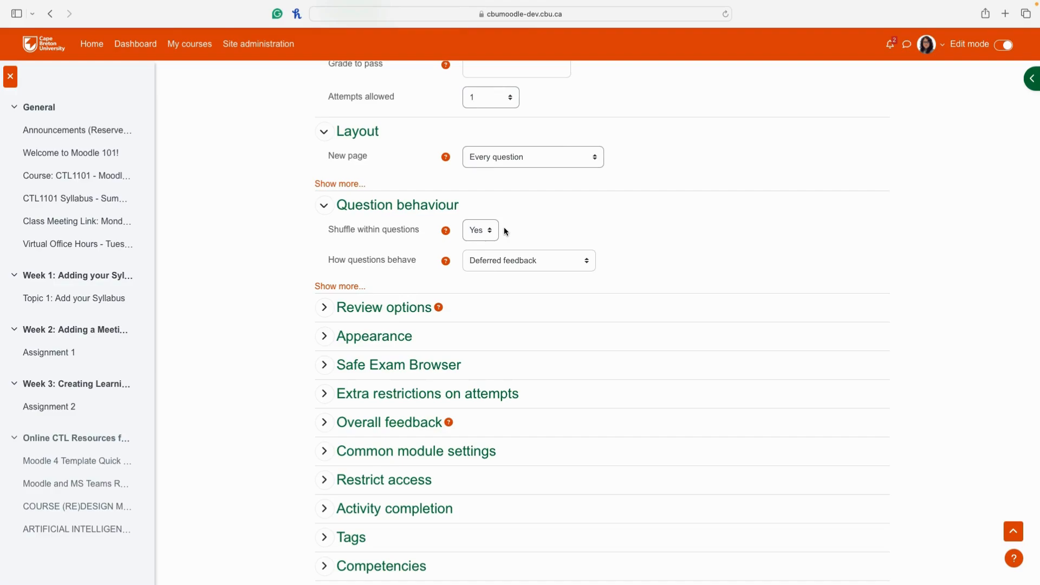
scroll(502, 230, down, 1)
click(488, 230)
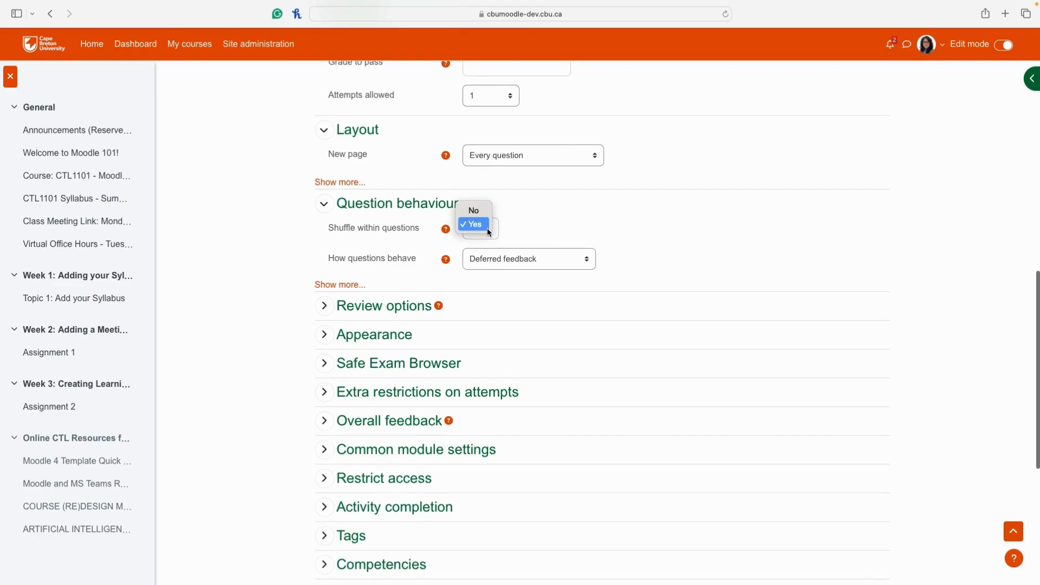
click(486, 227)
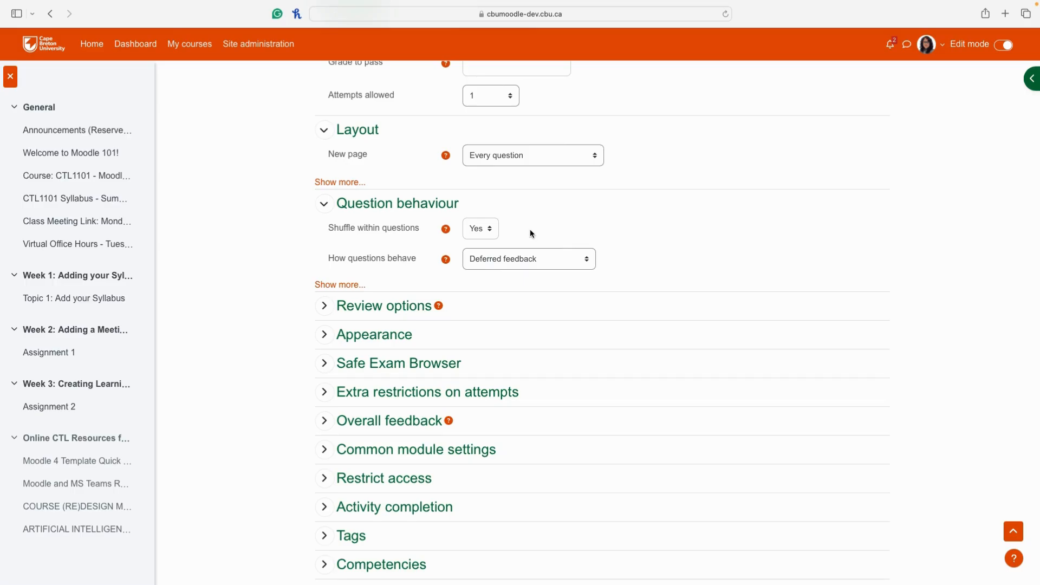
- Expand the Review options settings and examine what students can see during and after the attempt
scroll(471, 258, down, 3)
click(324, 214)
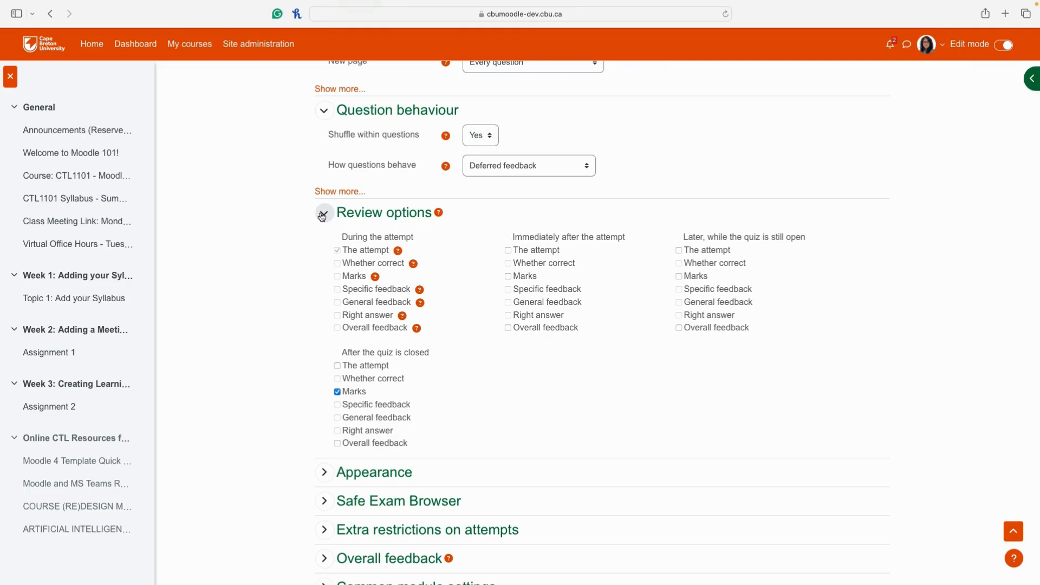
scroll(322, 216, down, 1)
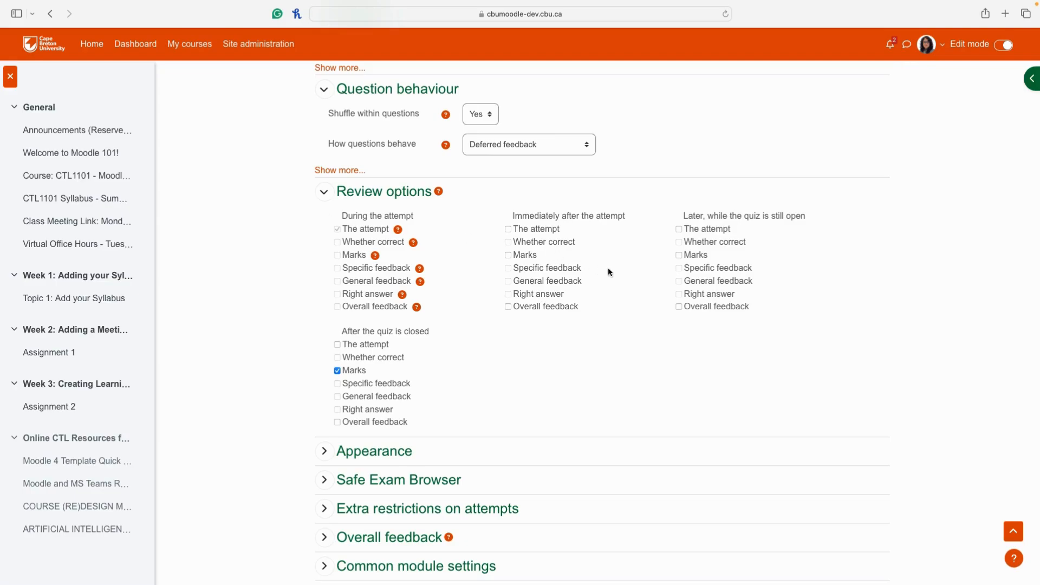
- Try enabling The attempt and Specific feedback for review after the quiz is closed, and clear both again
click(337, 345)
click(338, 384)
click(338, 384)
click(337, 345)
scroll(565, 291, down, 1)
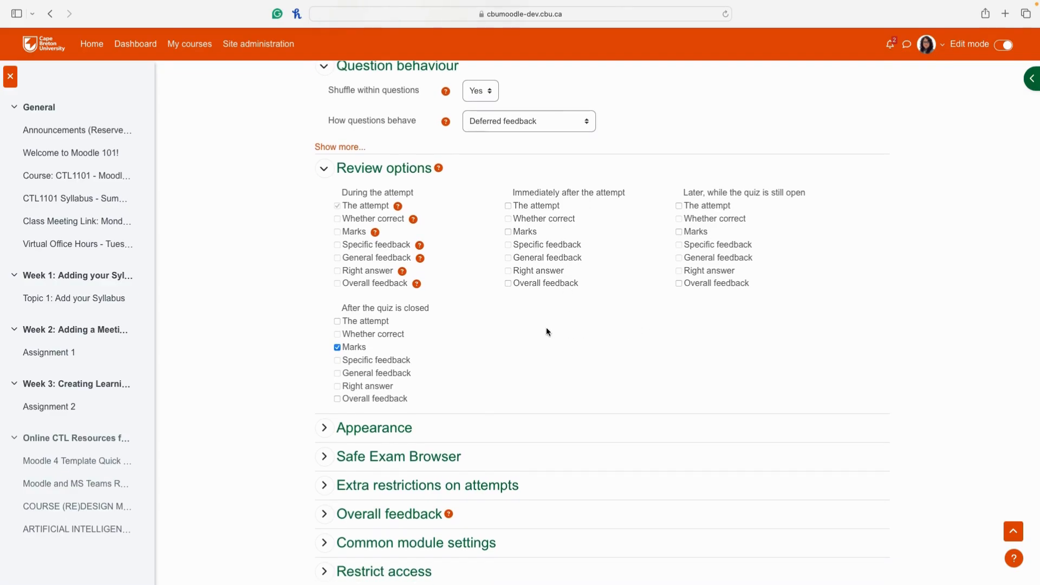
- Expand the Appearance settings and check the user picture and decimal places options
scroll(532, 329, up, 1)
scroll(532, 328, down, 1)
scroll(534, 328, down, 1)
scroll(535, 328, up, 1)
scroll(431, 369, down, 3)
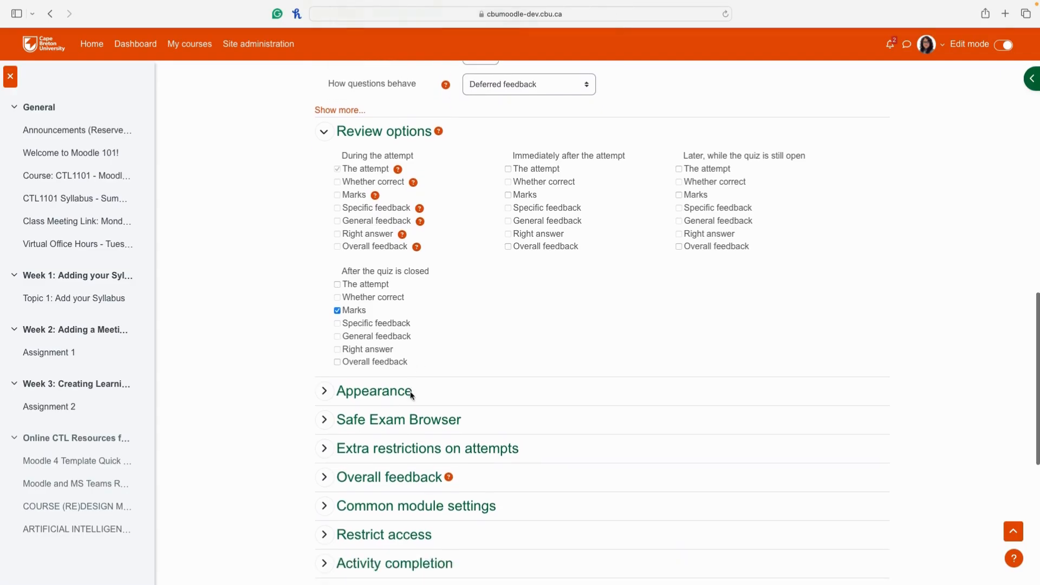
click(335, 348)
scroll(334, 350, down, 6)
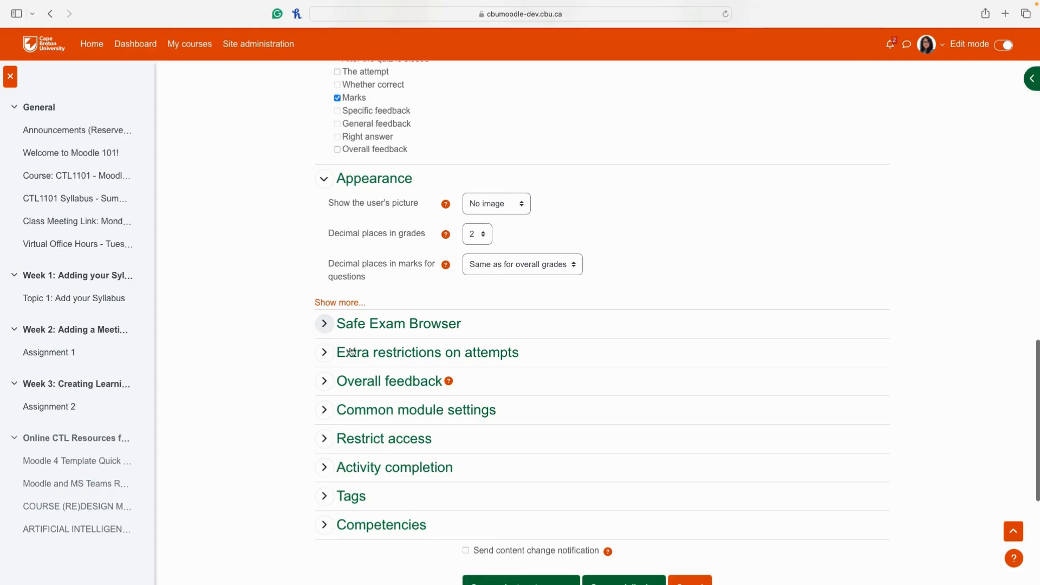
scroll(341, 347, down, 4)
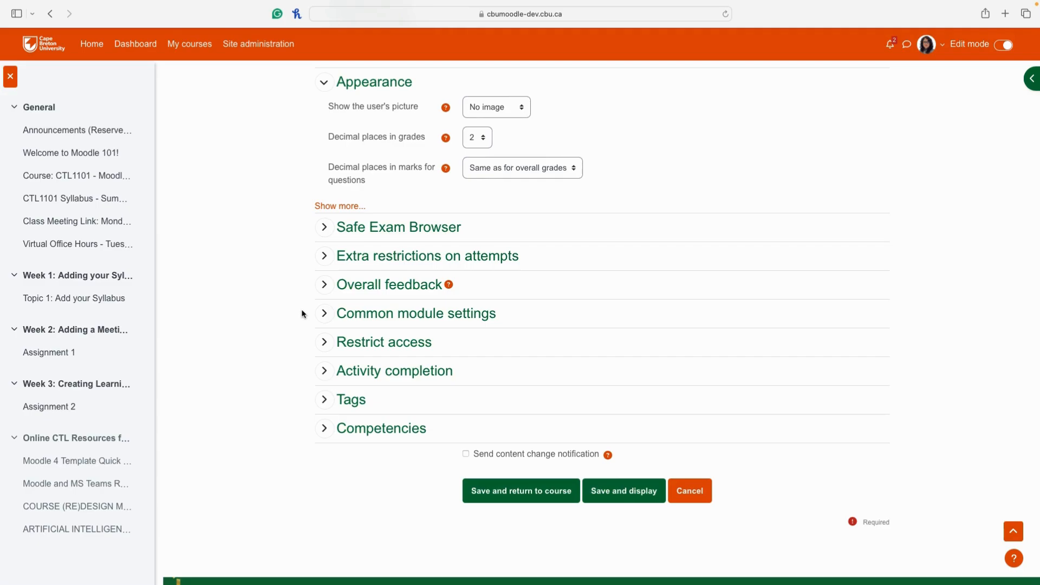
- Expand the Extra restrictions on attempts settings, check the password requirement, and look over the remaining setting sections
click(329, 259)
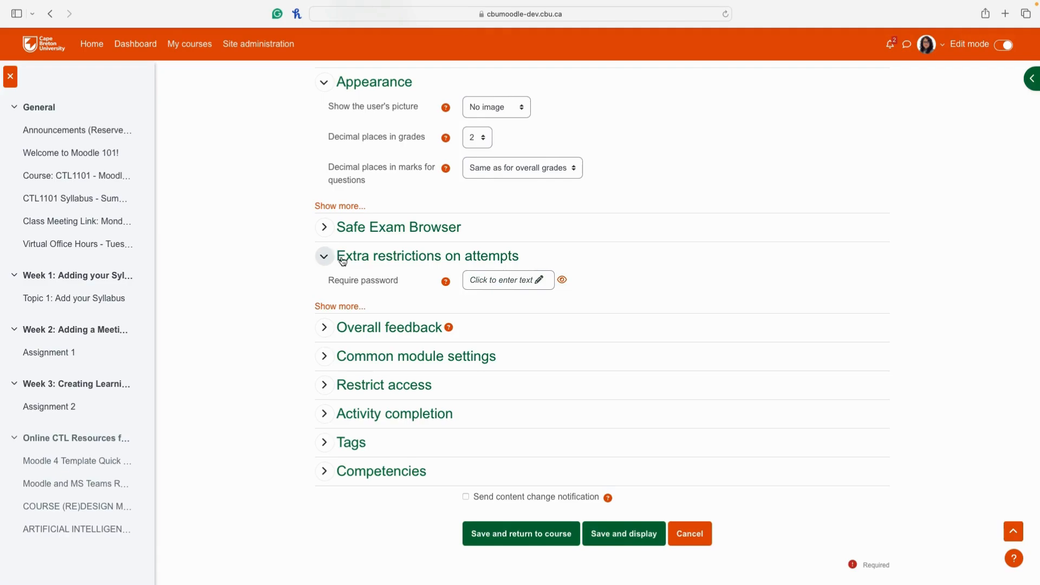
scroll(298, 295, down, 1)
scroll(298, 294, down, 1)
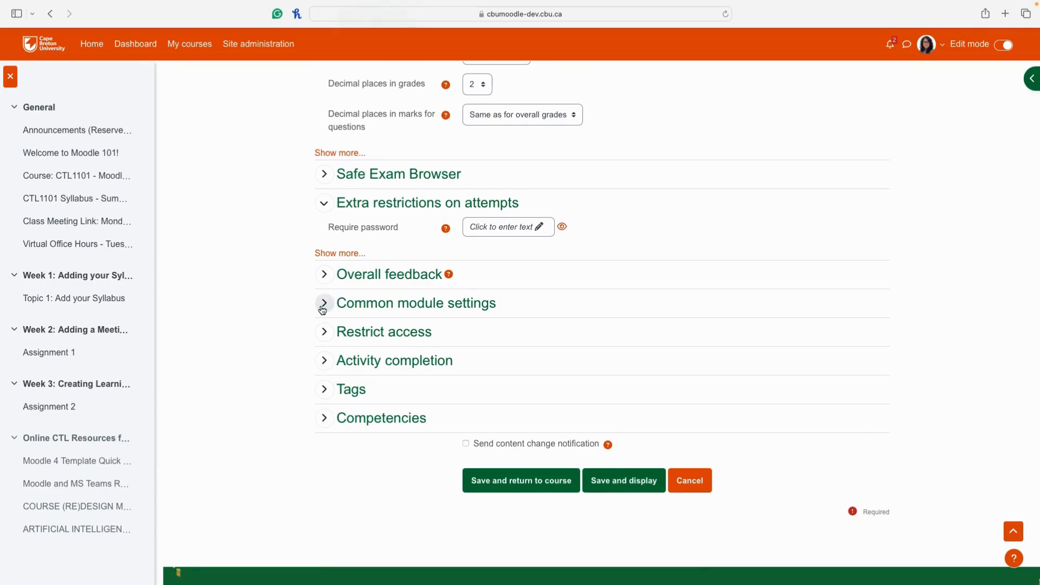
scroll(321, 304, down, 2)
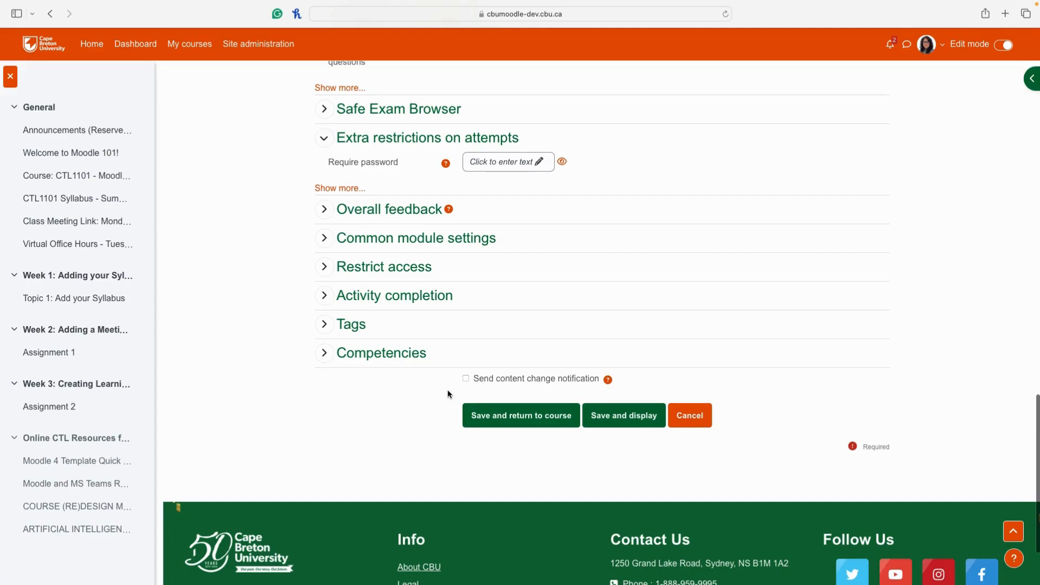
scroll(449, 389, down, 1)
scroll(524, 287, up, 2)
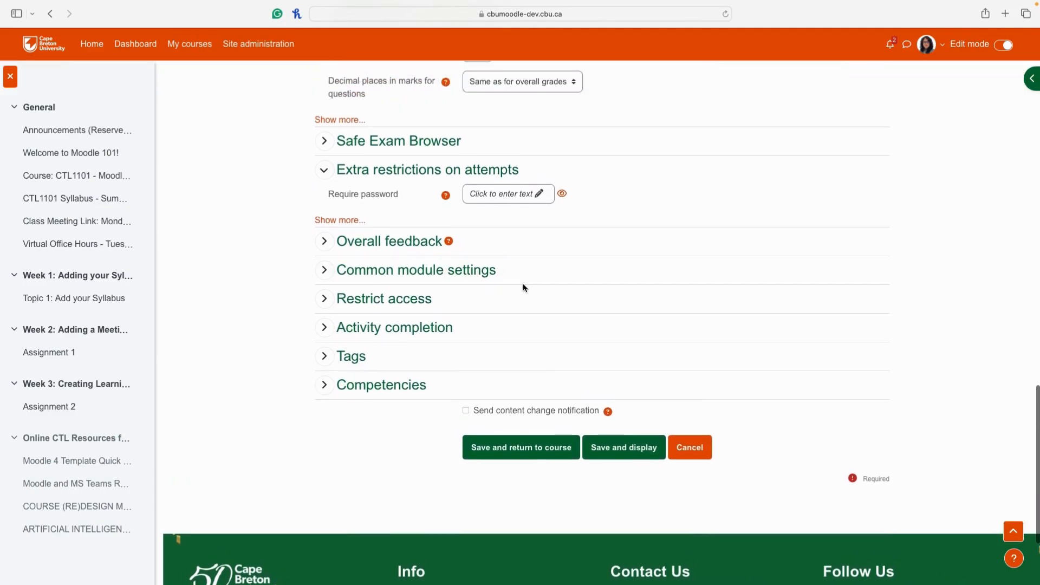
scroll(495, 407, up, 3)
scroll(498, 405, down, 2)
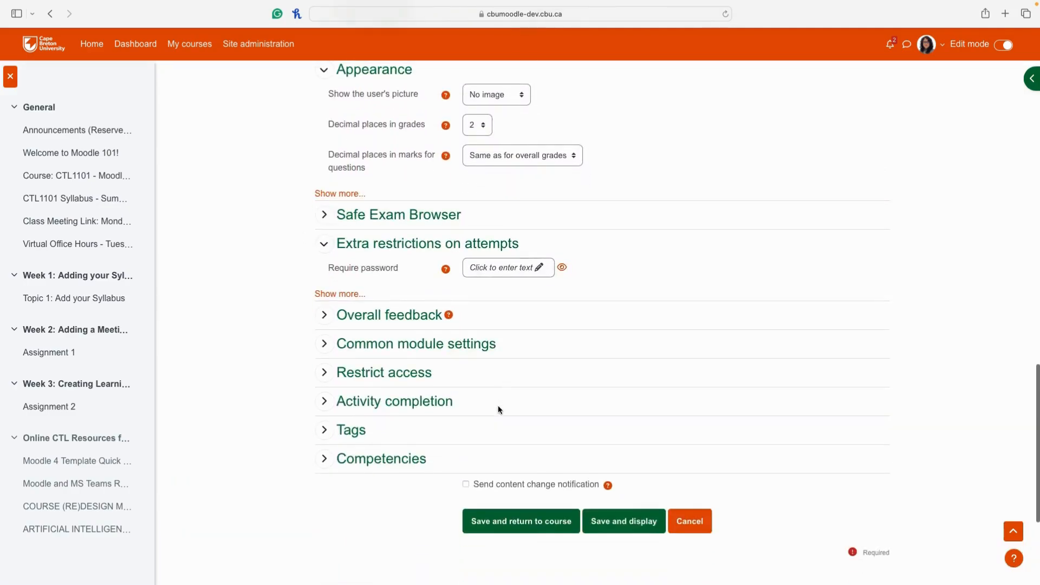
- Save the quiz settings, return to the course, and open Quiz 1 in Week 3
scroll(499, 405, down, 1)
click(534, 505)
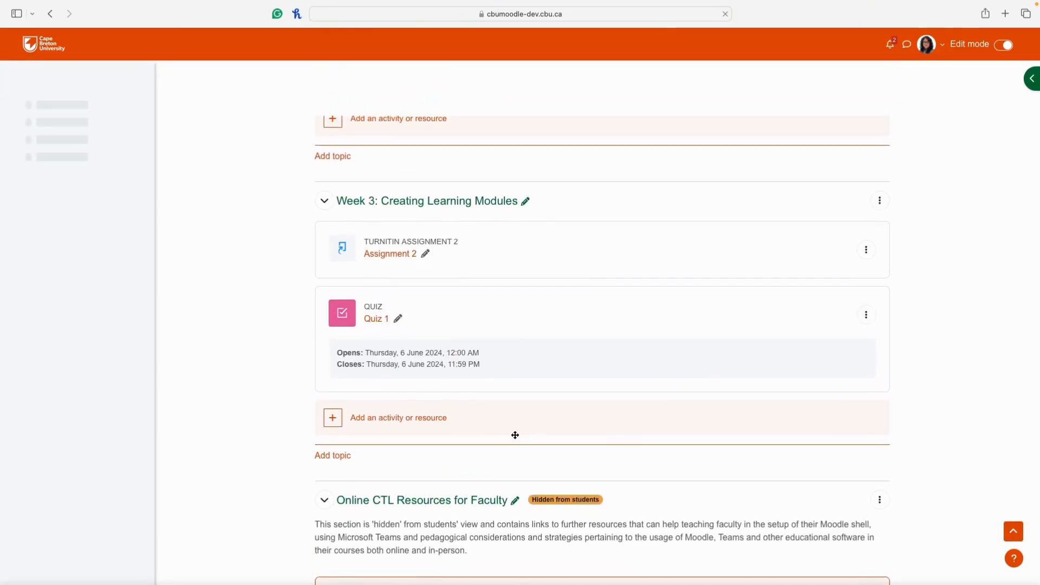
click(377, 308)
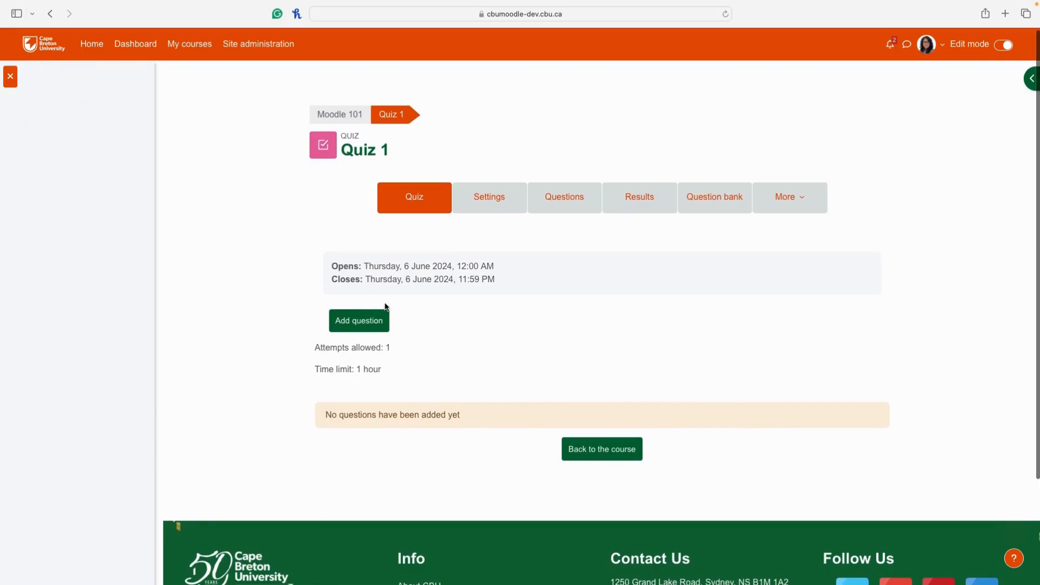
- Open the quiz's questions page and enter 20 as the maximum grade
click(721, 198)
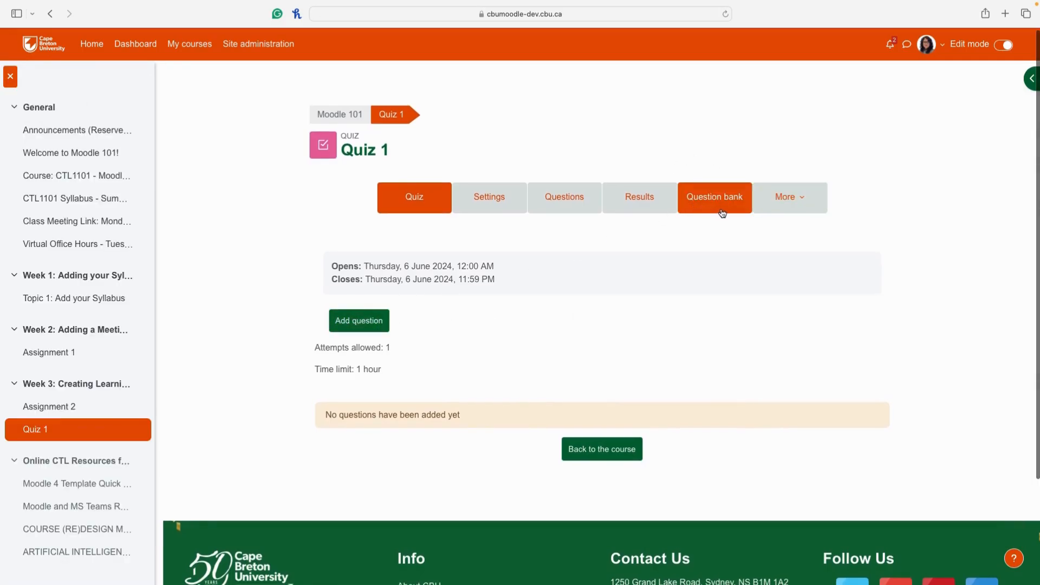
click(382, 327)
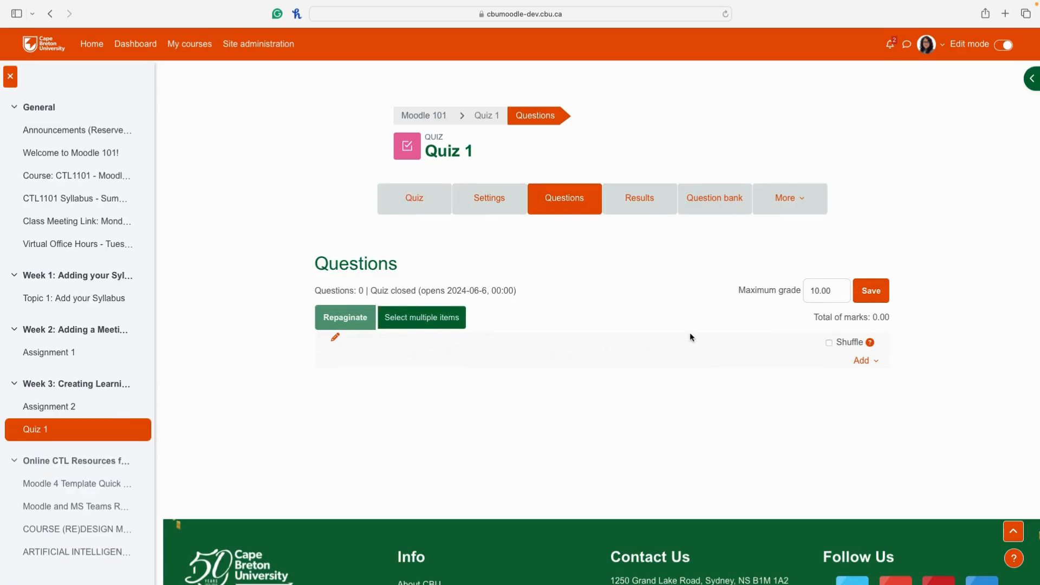
click(820, 291)
drag(820, 291, 803, 291)
text(20)
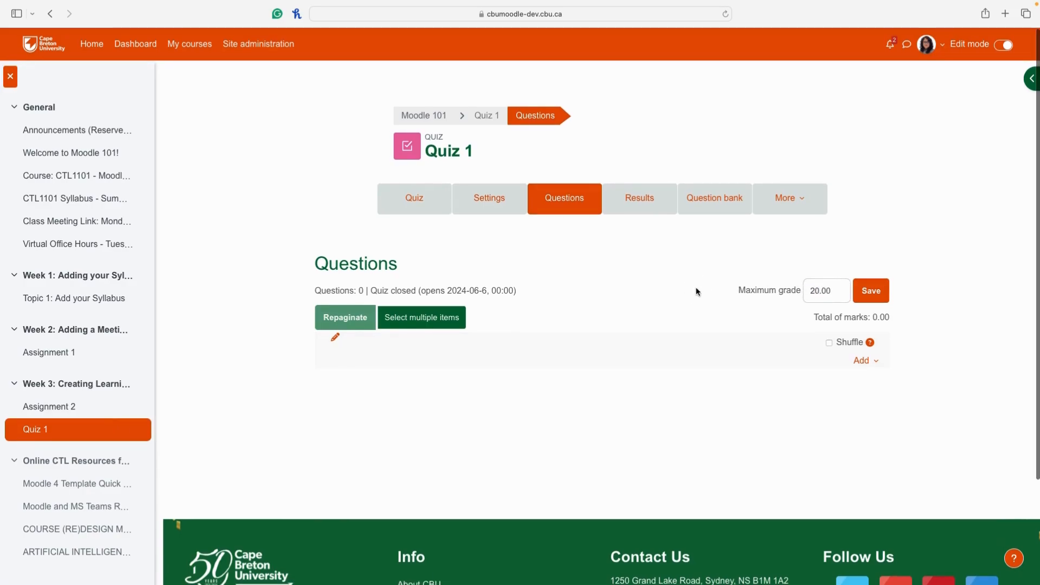
scroll(696, 292, down, 1)
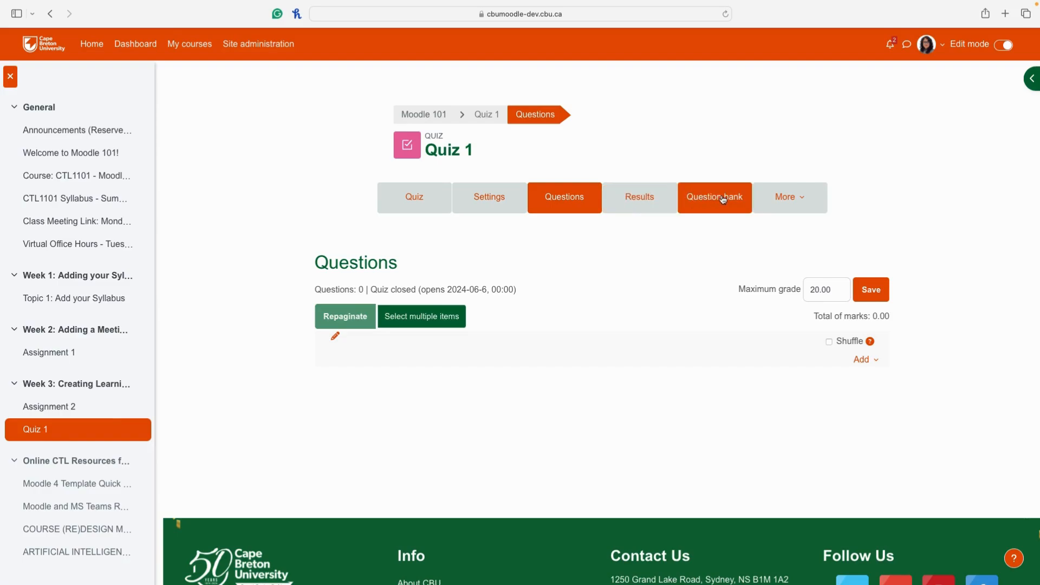
- Open the quiz's results page and check its grade report options and the additional quiz management options
click(652, 199)
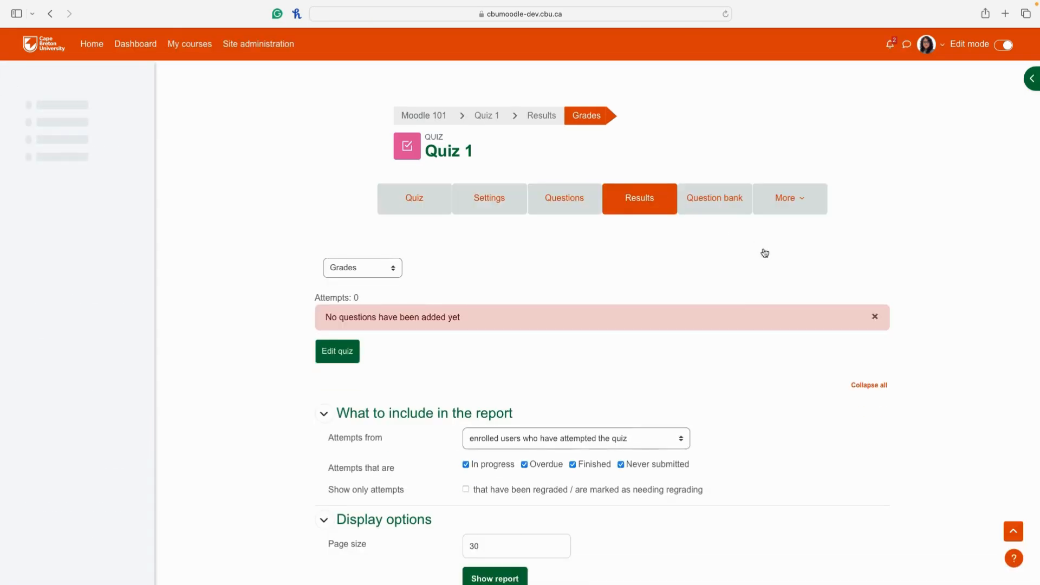
scroll(746, 258, down, 3)
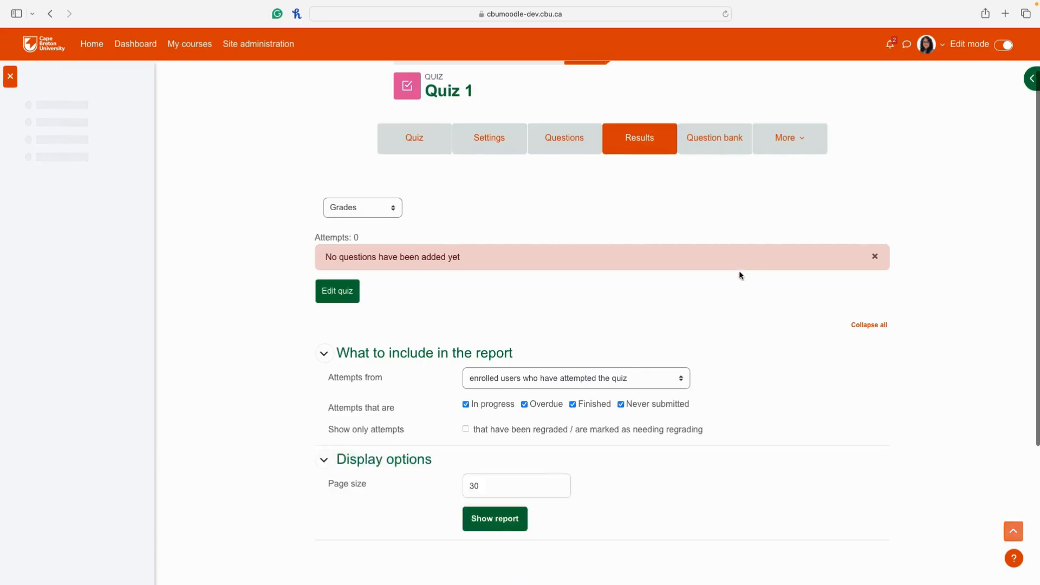
scroll(735, 263, up, 3)
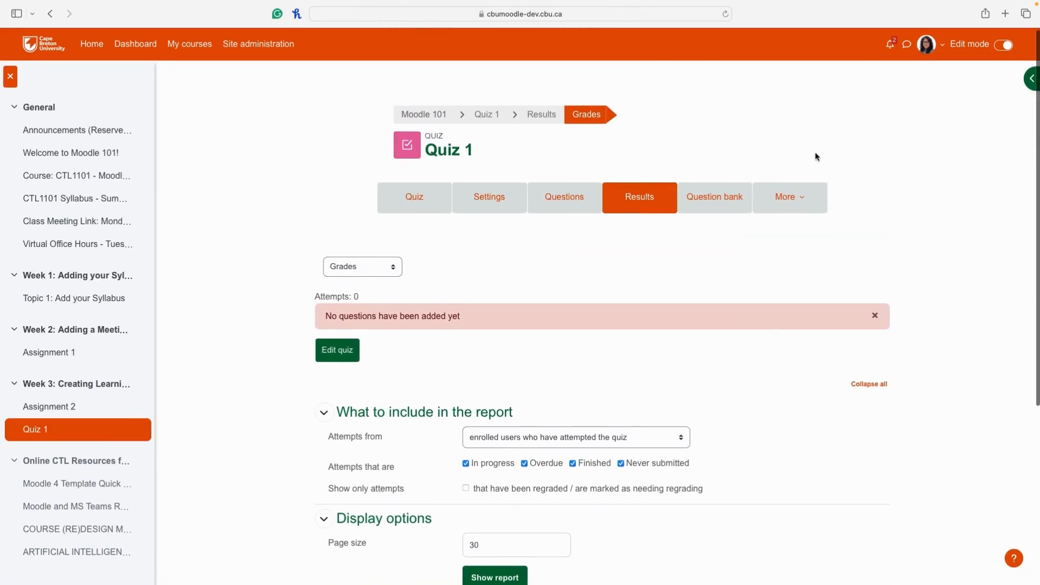
click(812, 204)
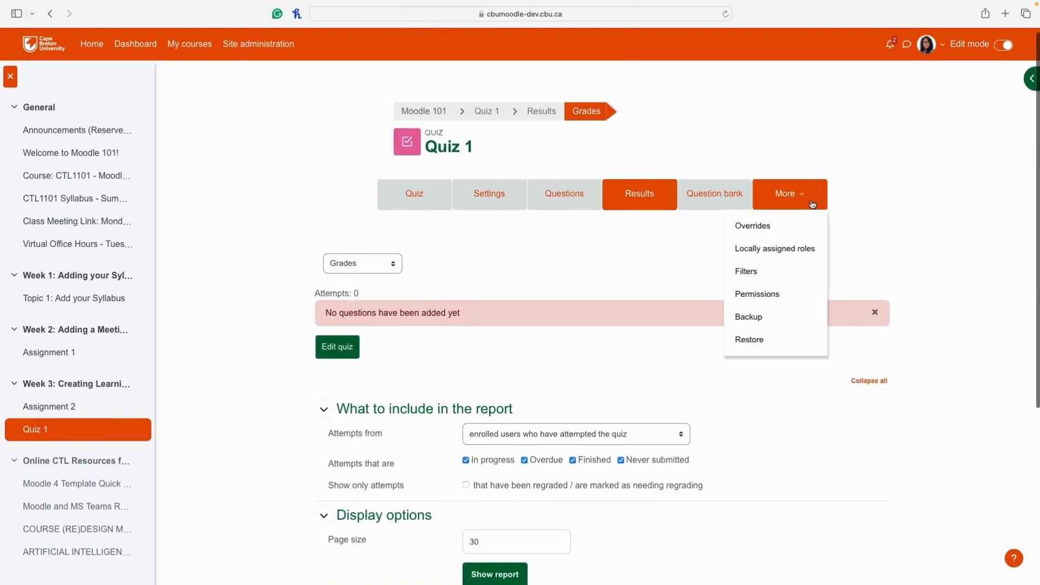
click(742, 160)
click(786, 195)
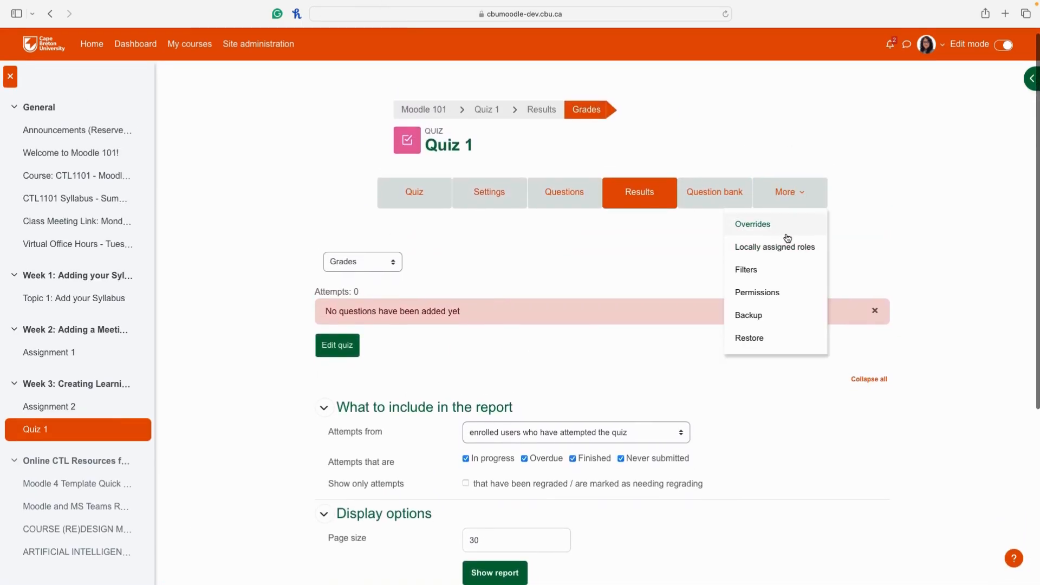
click(664, 131)
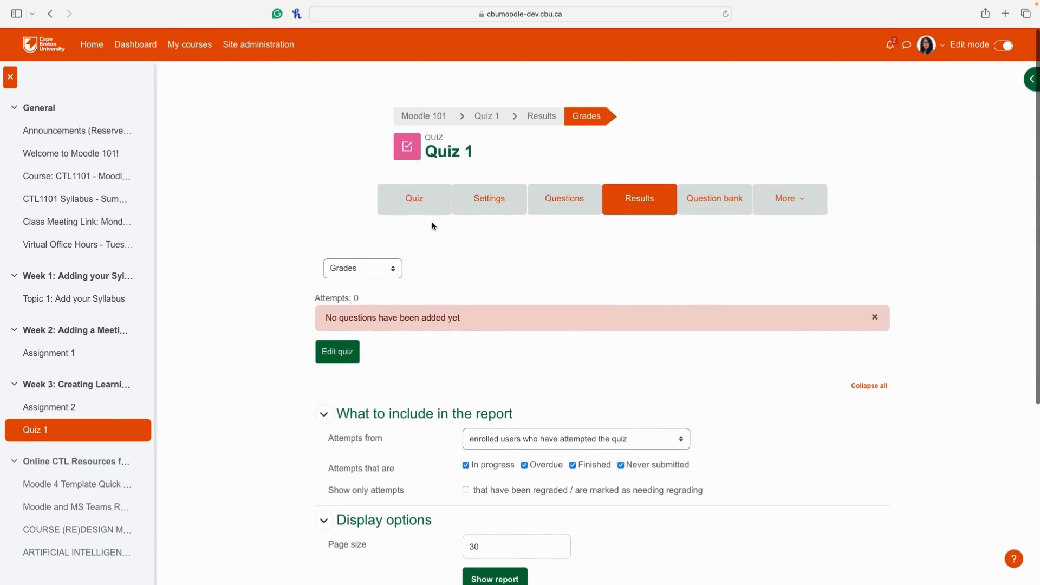
- Start adding a new question of type Multiple choice to Quiz 1
click(424, 201)
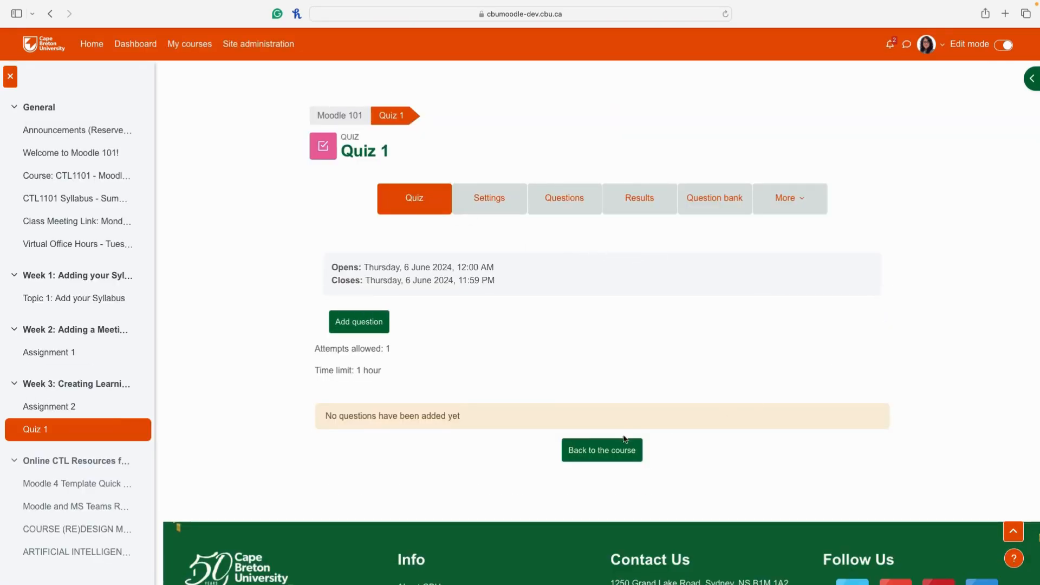
click(355, 322)
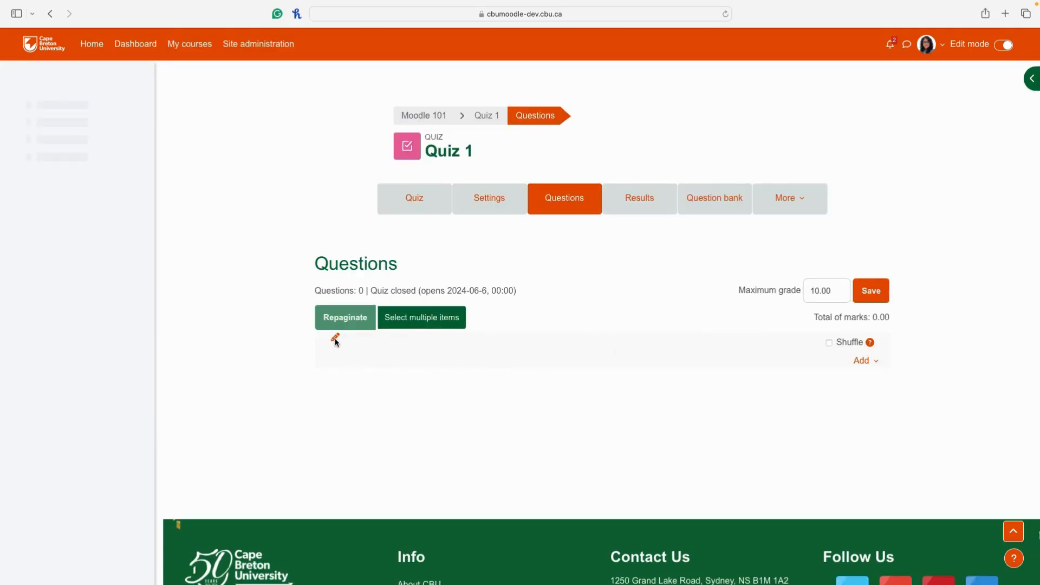
click(335, 339)
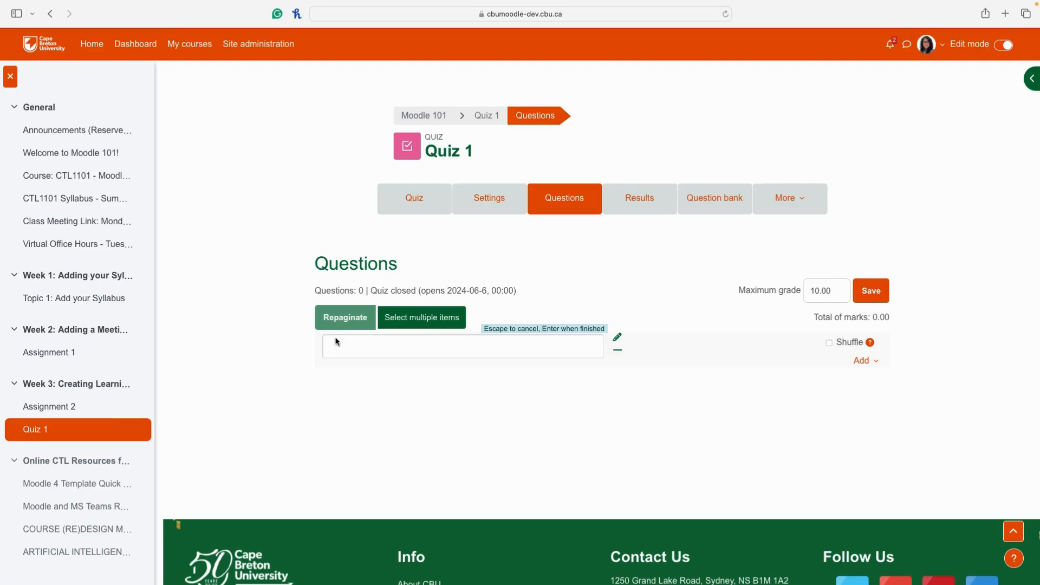
click(864, 360)
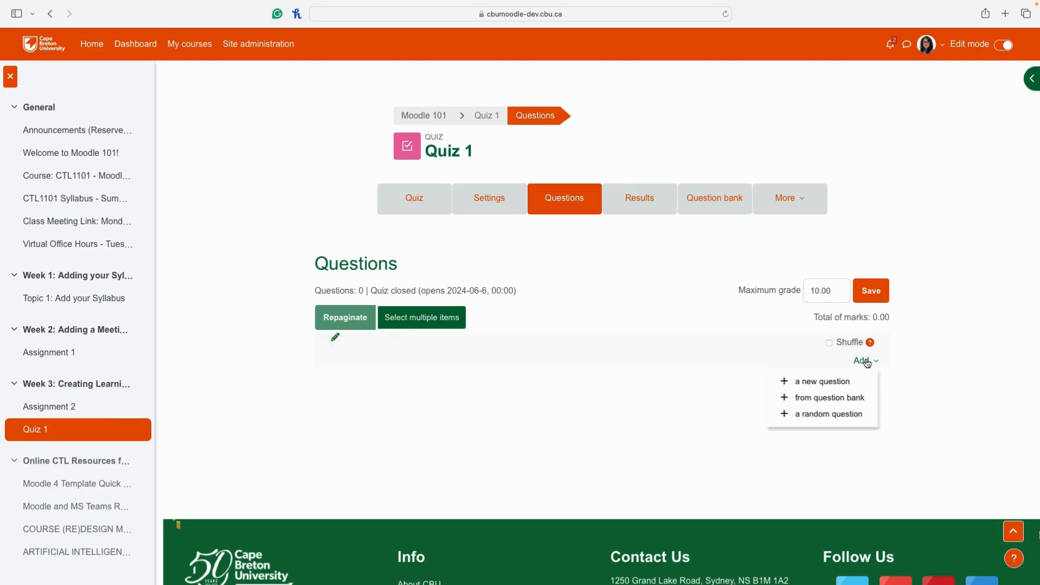
click(822, 382)
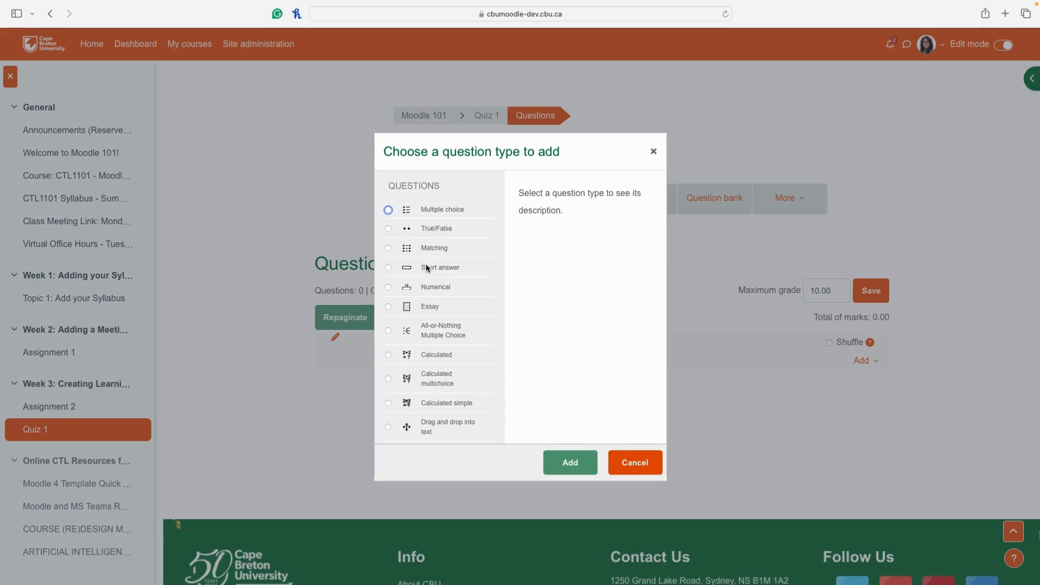
click(388, 210)
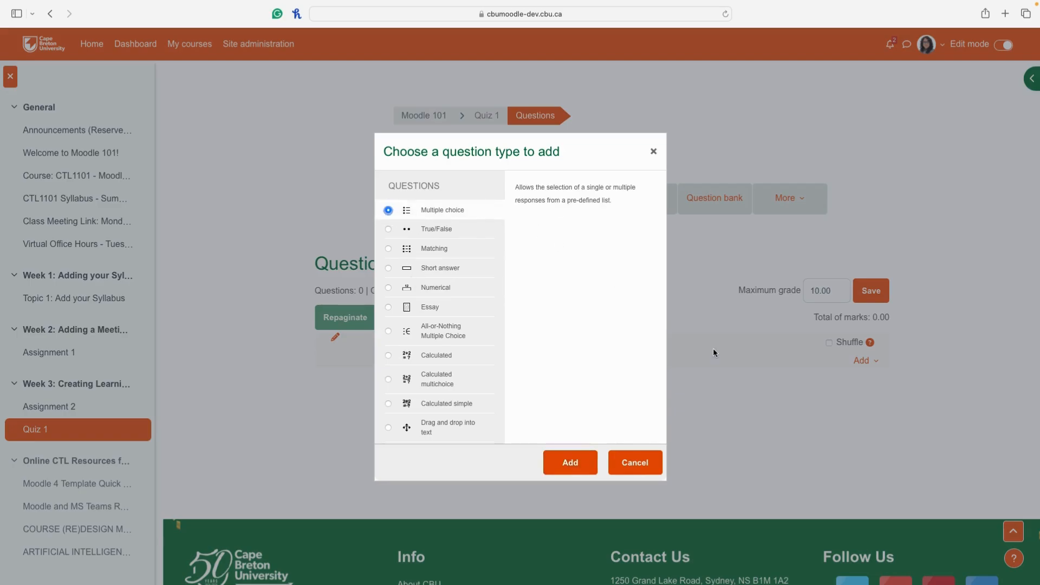
click(569, 462)
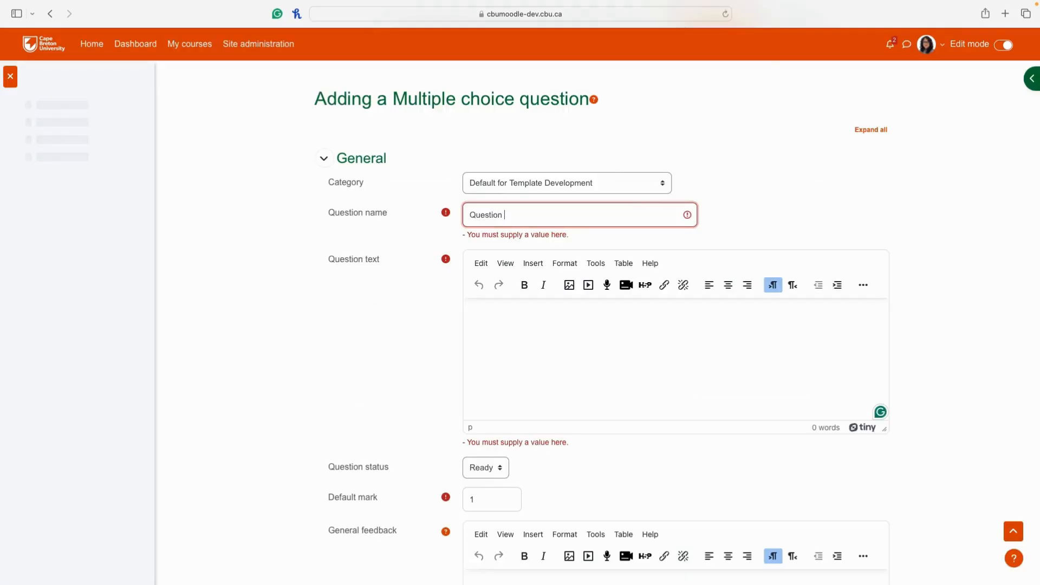
- Name the question Question 1 and enter "What is 2 + 2?" as the question text
key(Tab)
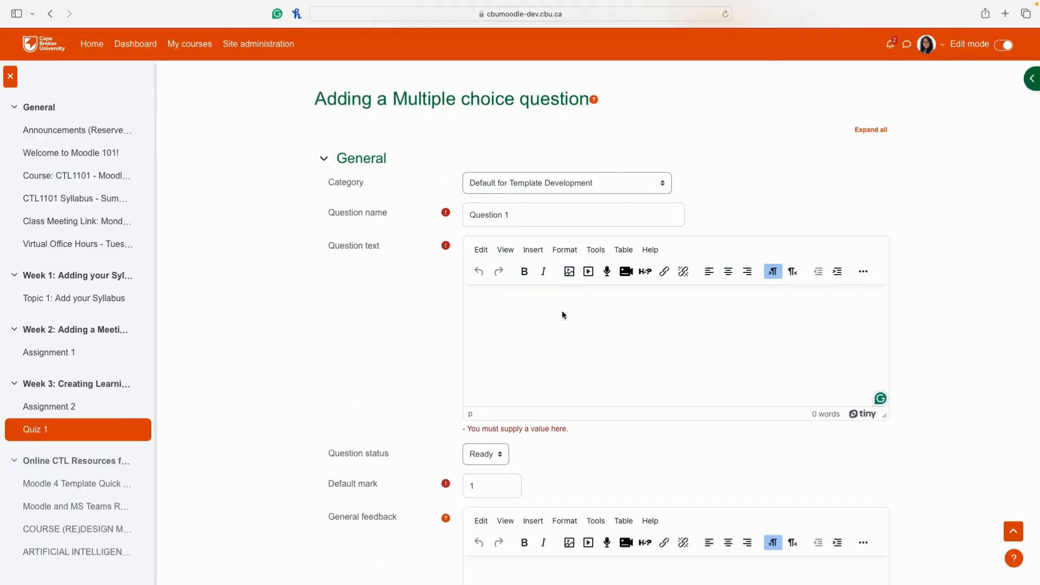
text(What is 2 + 2?)
scroll(585, 367, down, 5)
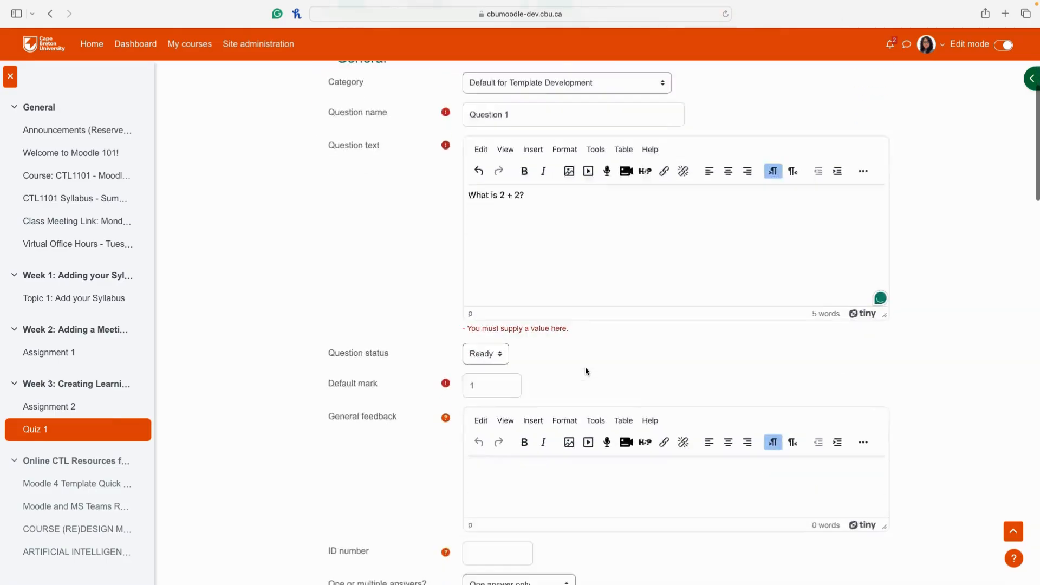
scroll(481, 219, down, 2)
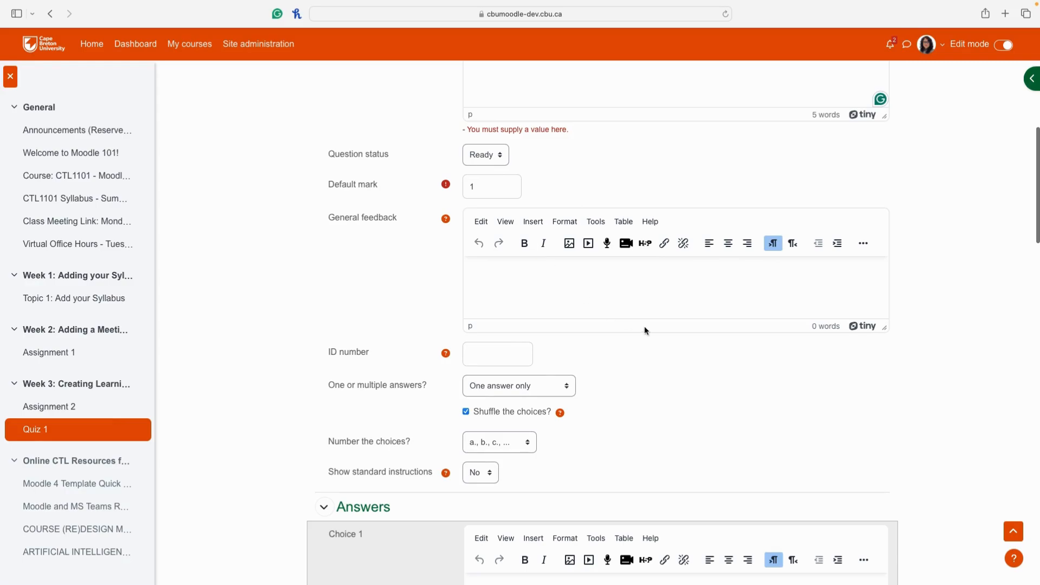
scroll(633, 343, down, 2)
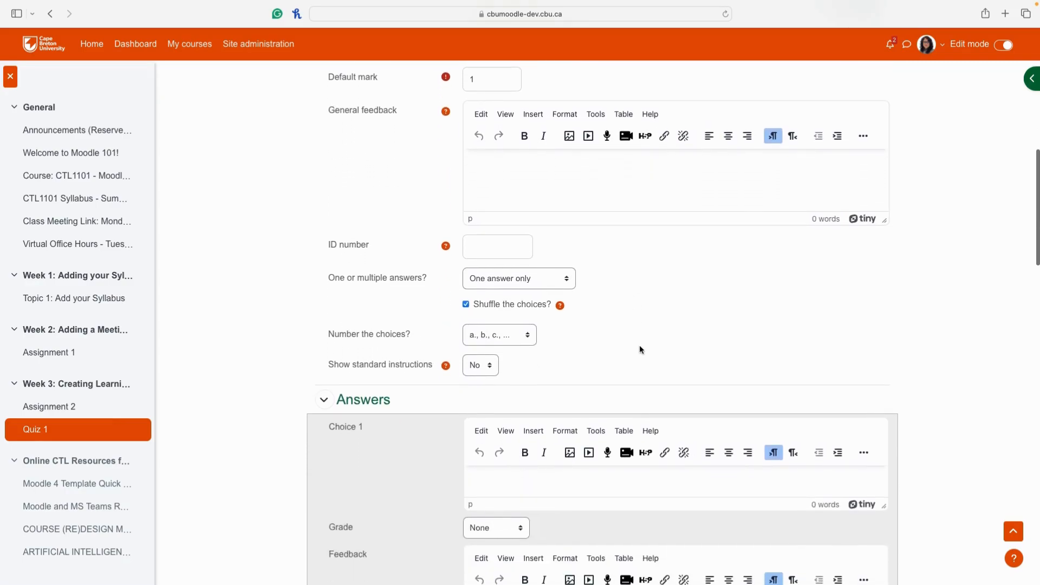
scroll(390, 292, down, 1)
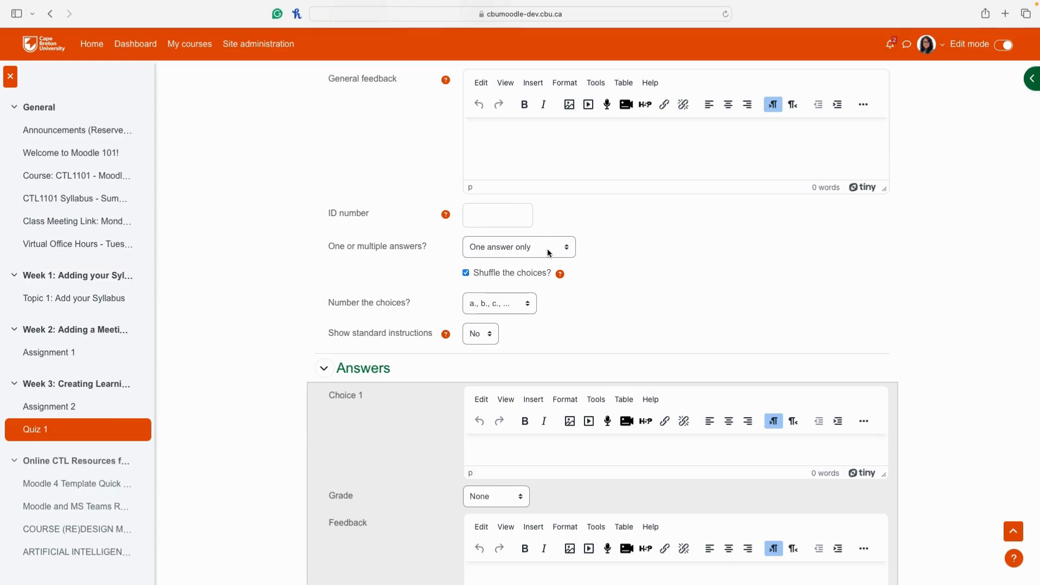
- Enter 1 as the answer for Choice 1 and keep its grade at None
scroll(553, 278, down, 1)
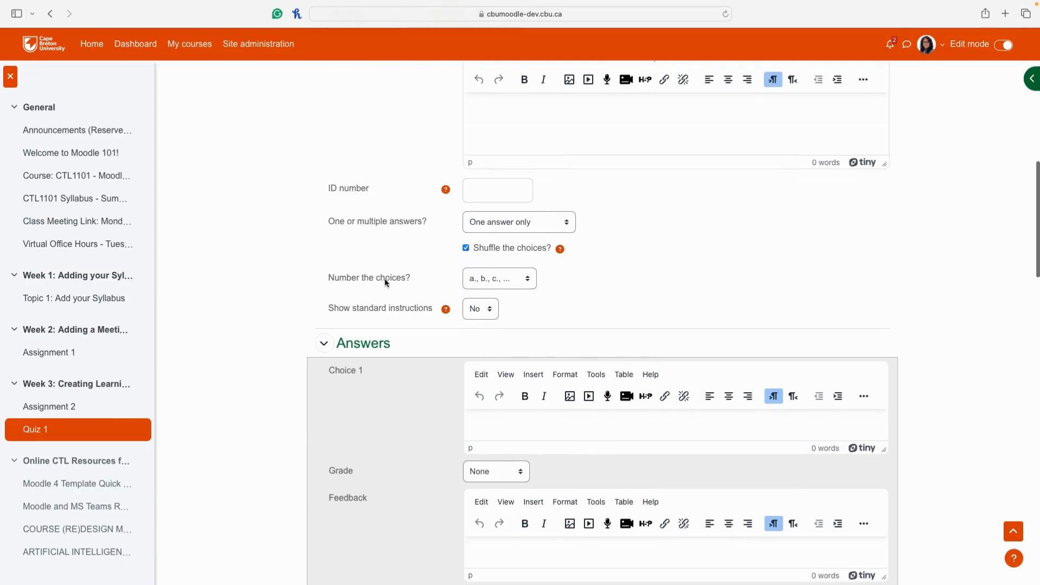
scroll(485, 274, down, 1)
scroll(526, 258, down, 4)
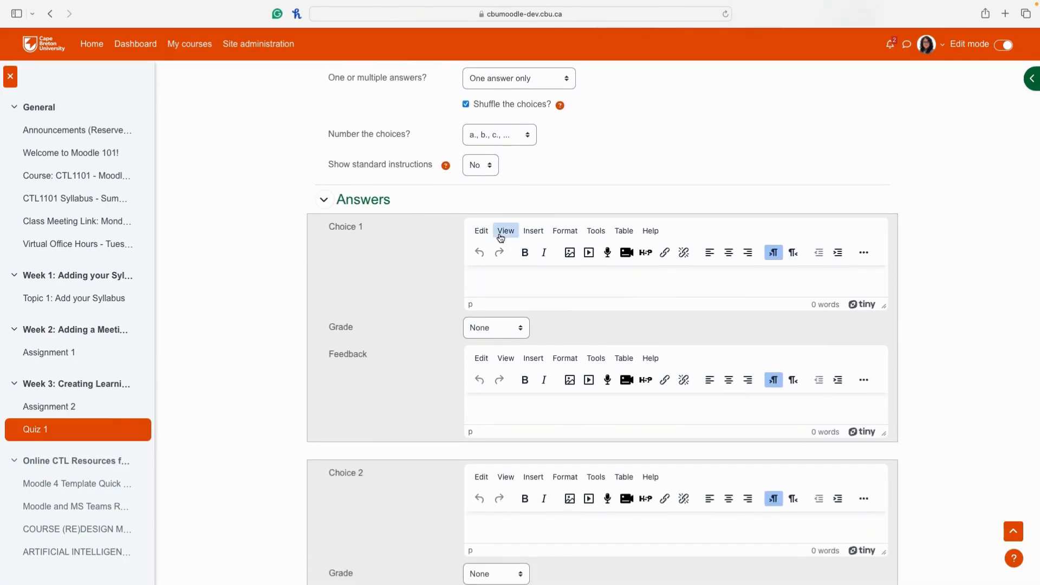
click(509, 284)
text(1)
scroll(544, 287, down, 2)
click(511, 280)
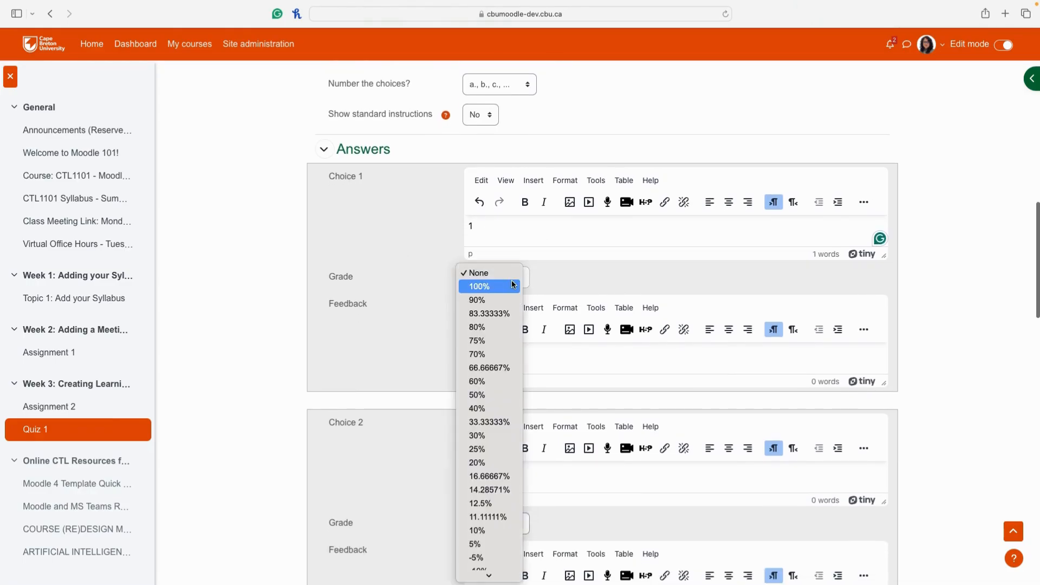
click(583, 268)
- Enter 2.5 as the answer for Choice 2
scroll(457, 242, down, 5)
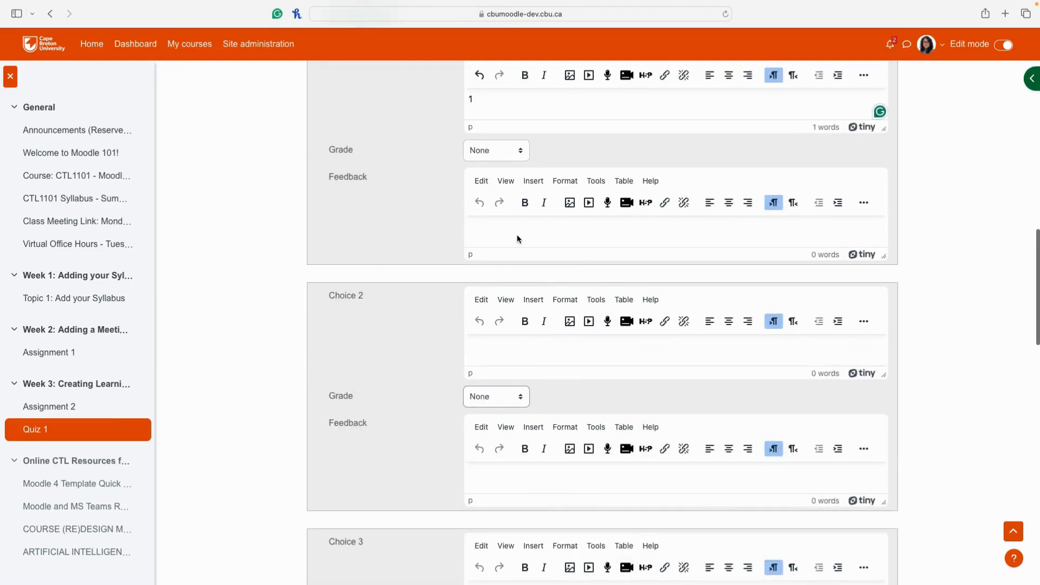
scroll(517, 239, up, 3)
click(504, 412)
text(2.5)
- Enter 4 as the answer for Choice 3 and set its grade to 100%
scroll(531, 401, down, 5)
scroll(532, 387, down, 2)
click(499, 403)
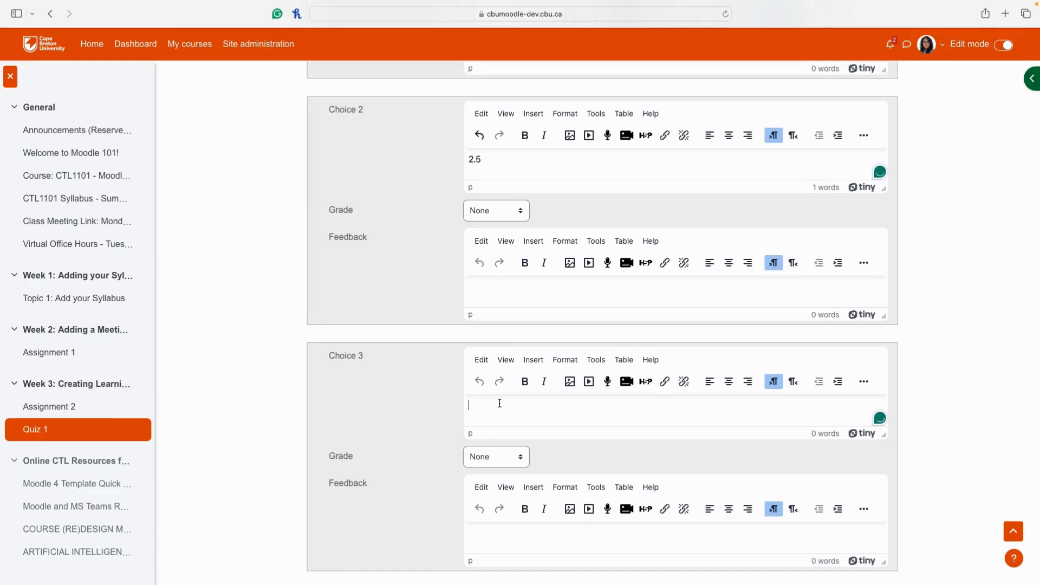
text(4)
scroll(509, 405, down, 1)
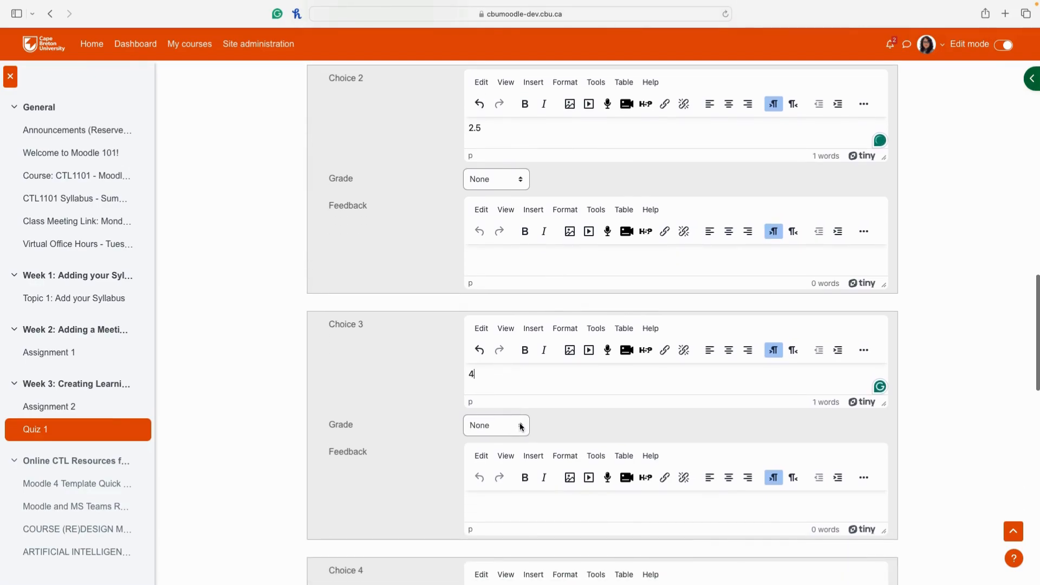
click(520, 427)
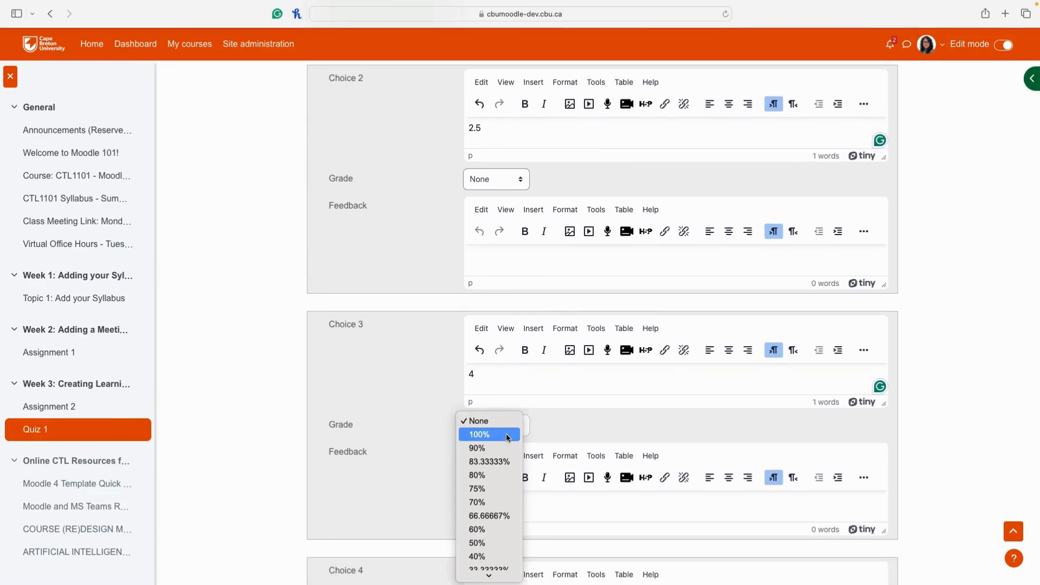
click(508, 435)
- Enter 100 as the answer for Choice 4 and save the multiple choice question to the quiz
scroll(397, 421, down, 5)
scroll(392, 403, down, 5)
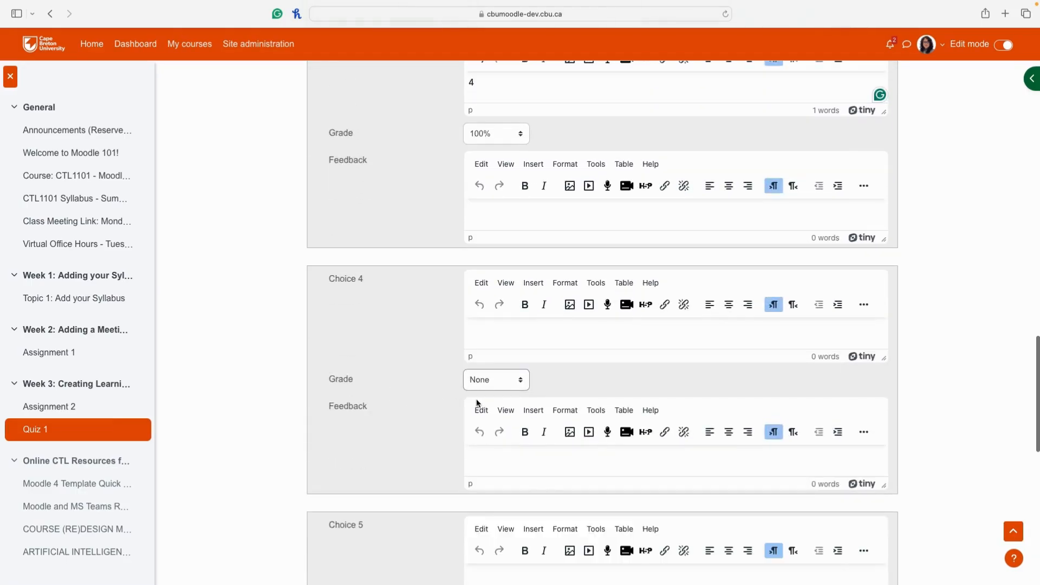
click(496, 334)
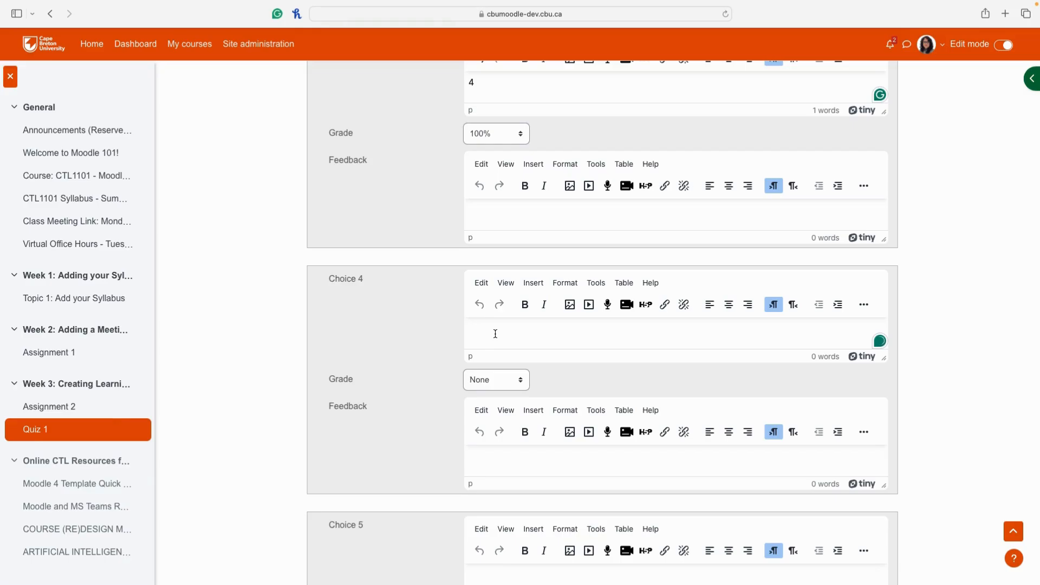
text(100)
scroll(493, 334, down, 12)
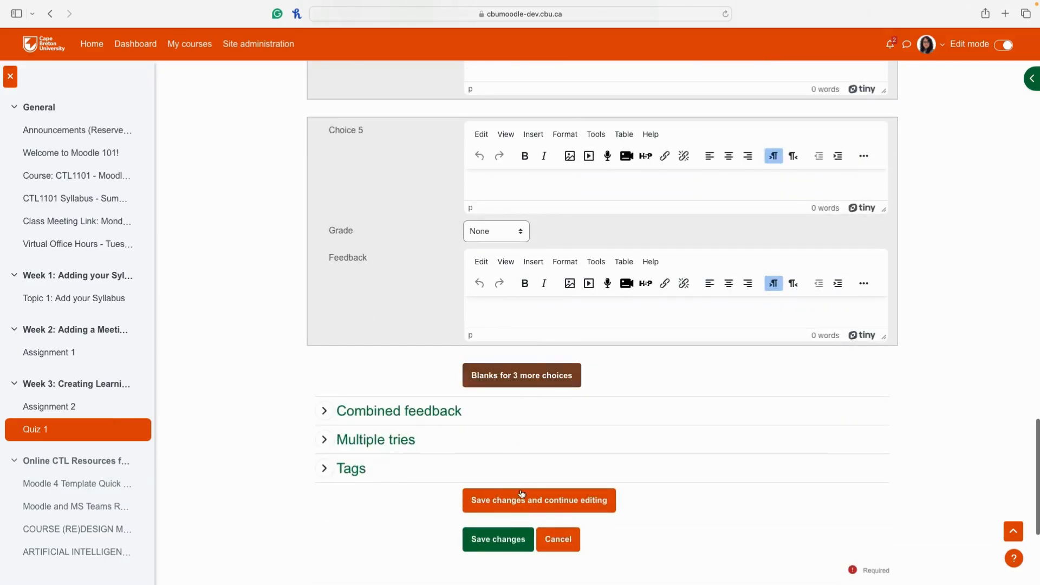
click(504, 556)
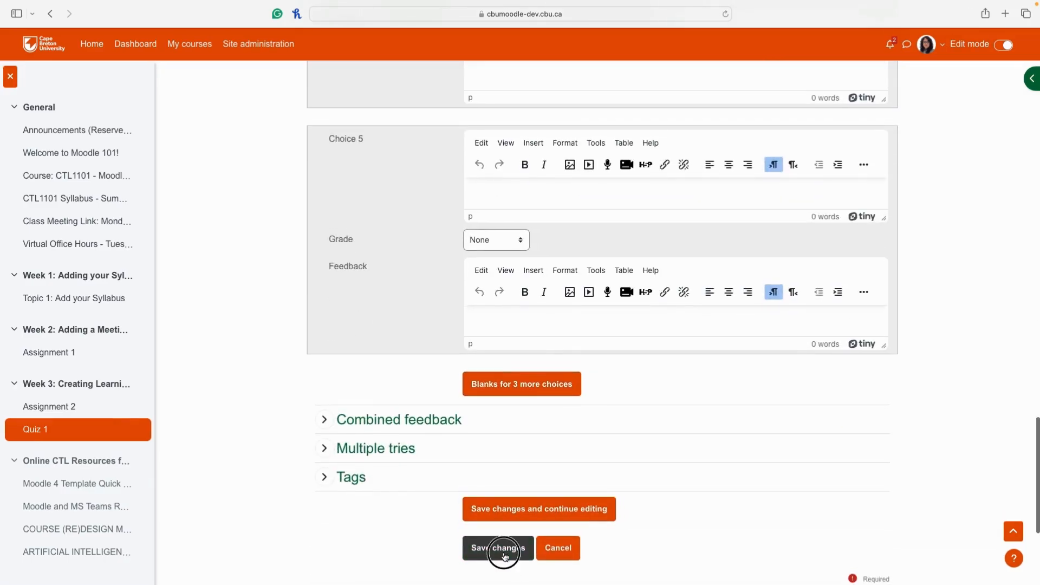
scroll(903, 466, down, 1)
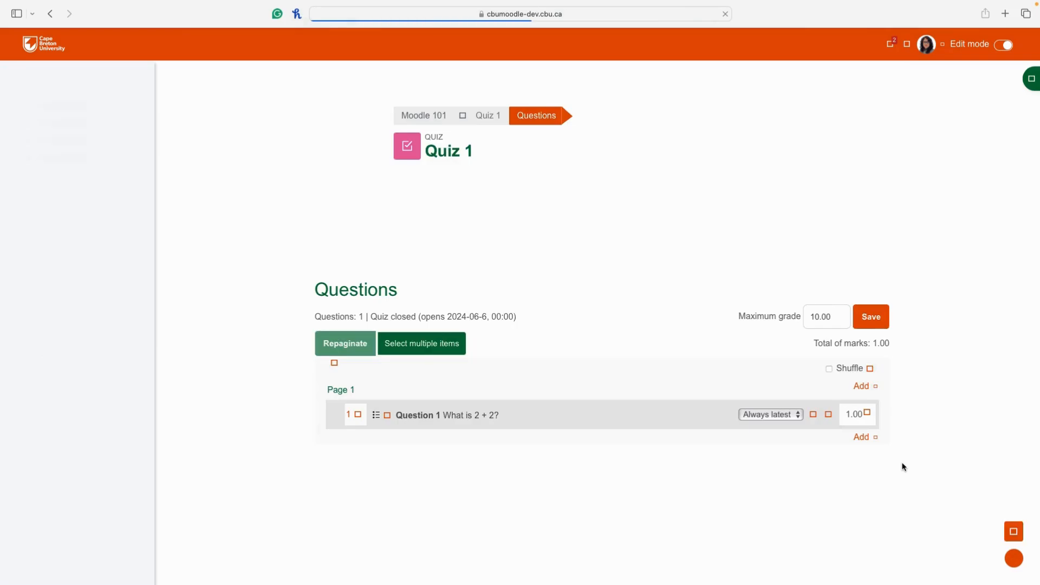
scroll(921, 477, down, 2)
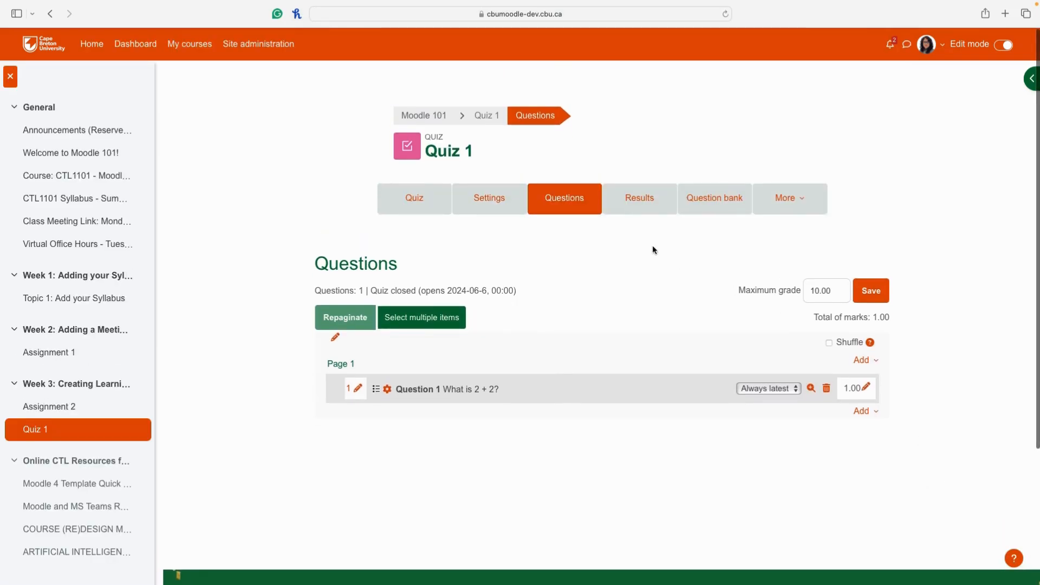
- Open Quiz 1's results and review the grade report's attempt filters, display options, regrading options and attempts list
click(633, 209)
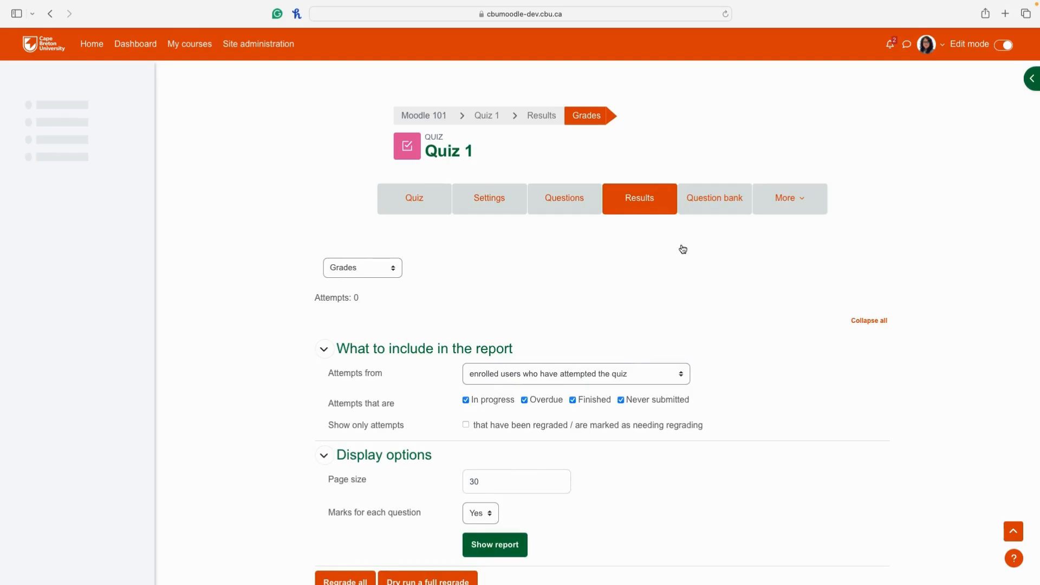
scroll(683, 244, down, 7)
scroll(682, 243, up, 4)
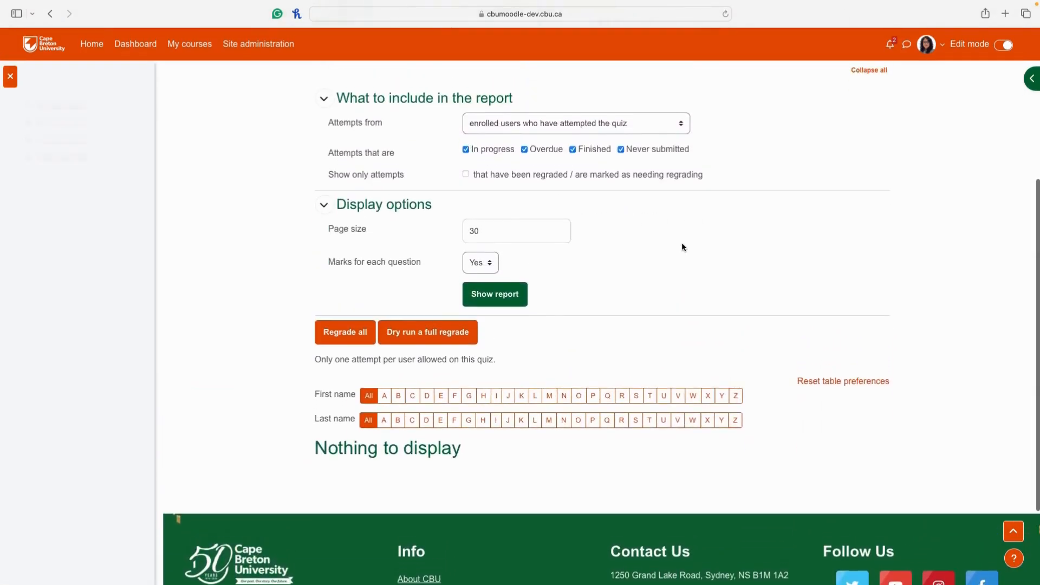
scroll(682, 242, down, 1)
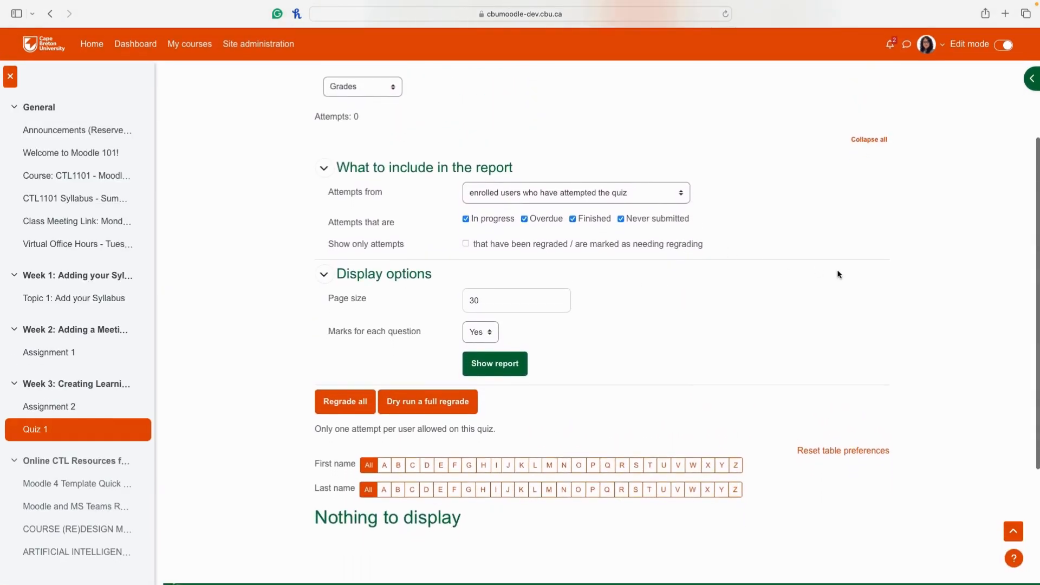
scroll(839, 271, down, 5)
scroll(837, 272, up, 4)
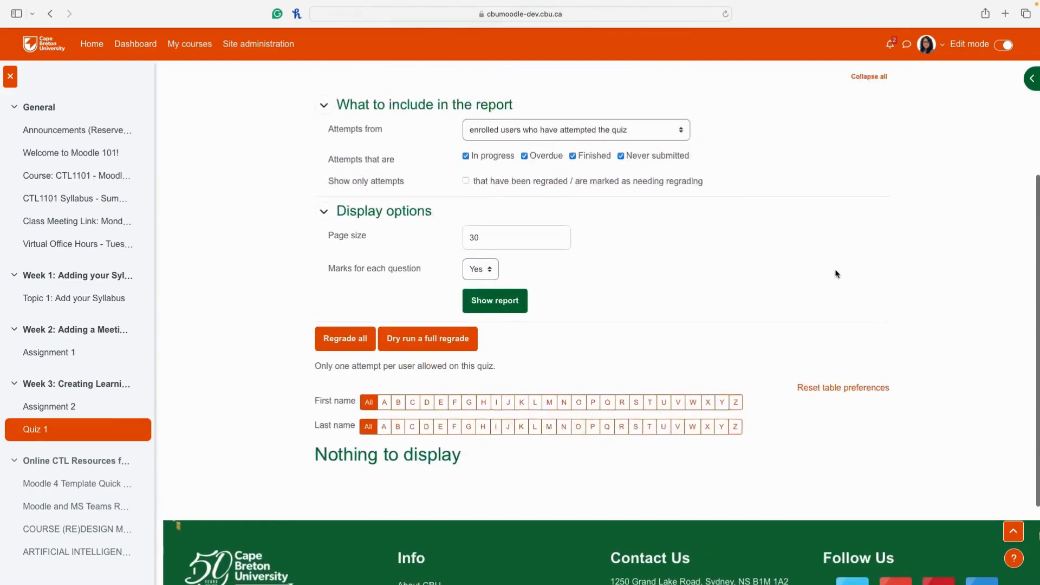
scroll(833, 273, up, 4)
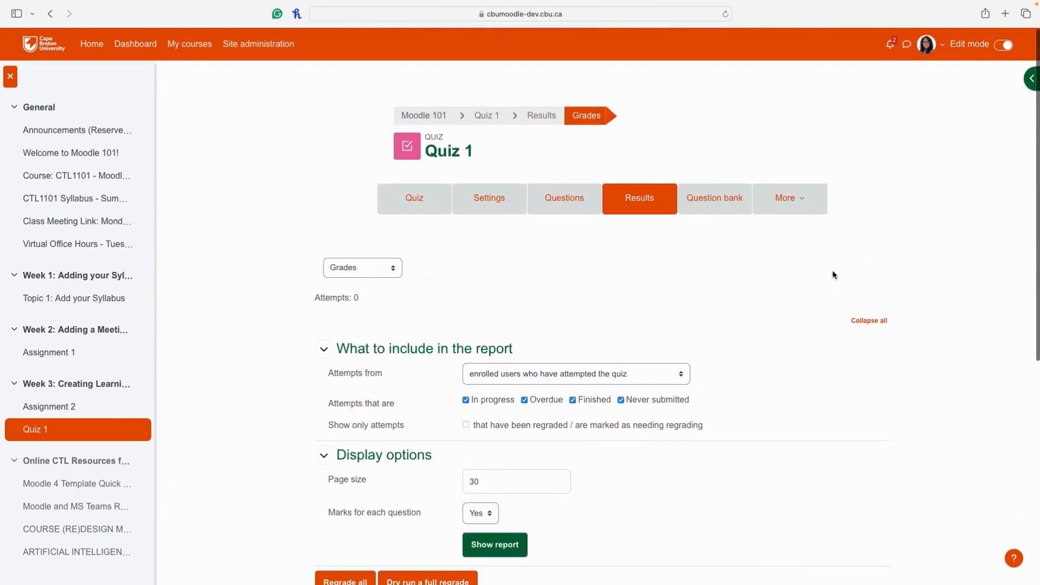